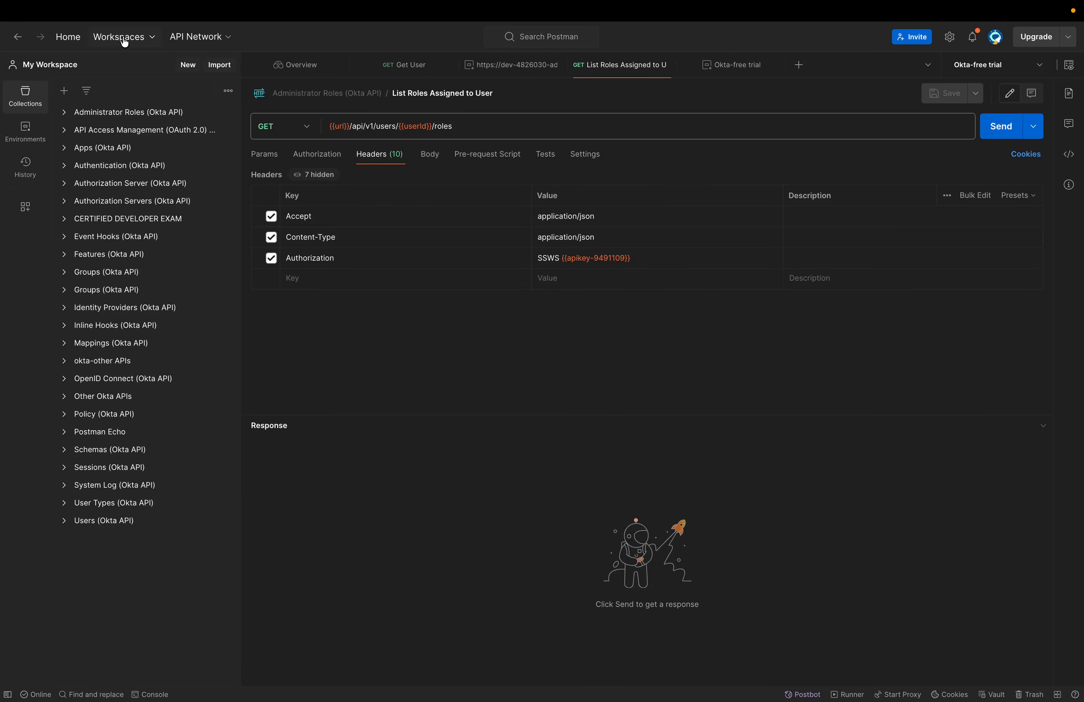
- From the Workspaces menu, start a Blank workspace and advance to the naming step
left_click(122, 38)
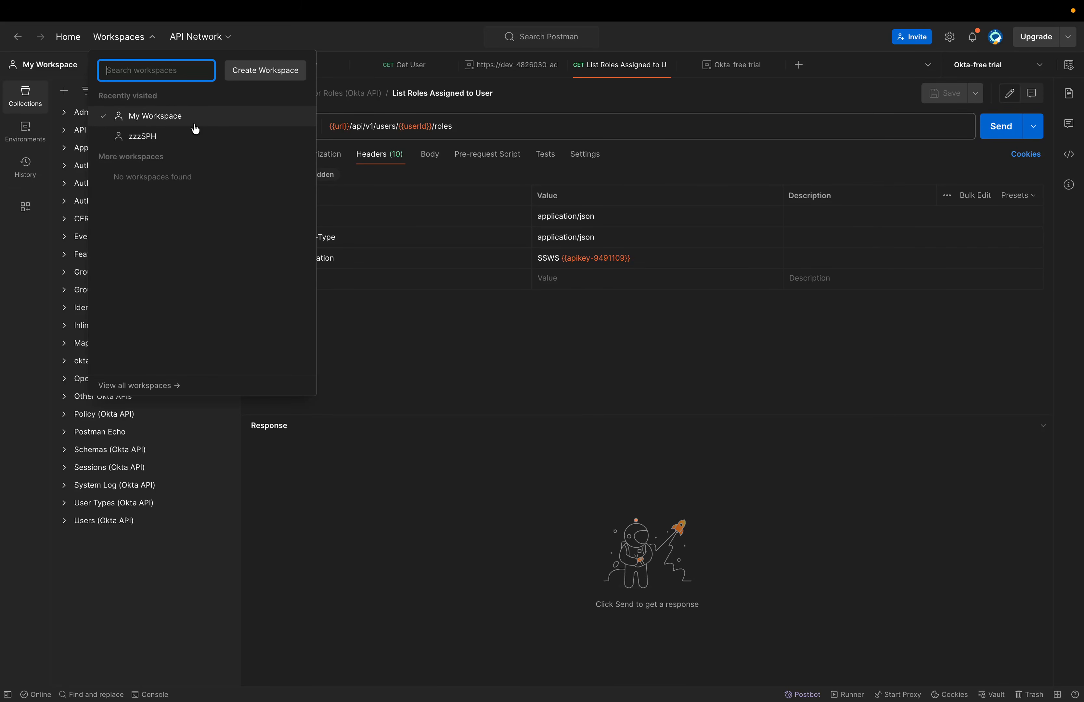
left_click(270, 71)
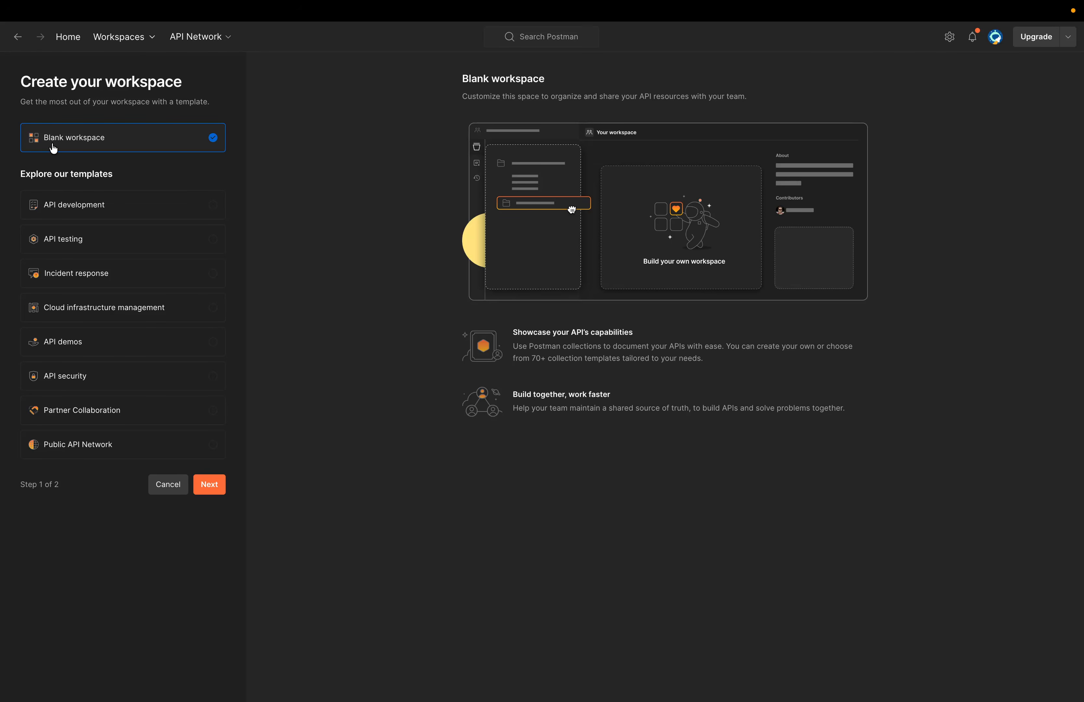
left_click(211, 484)
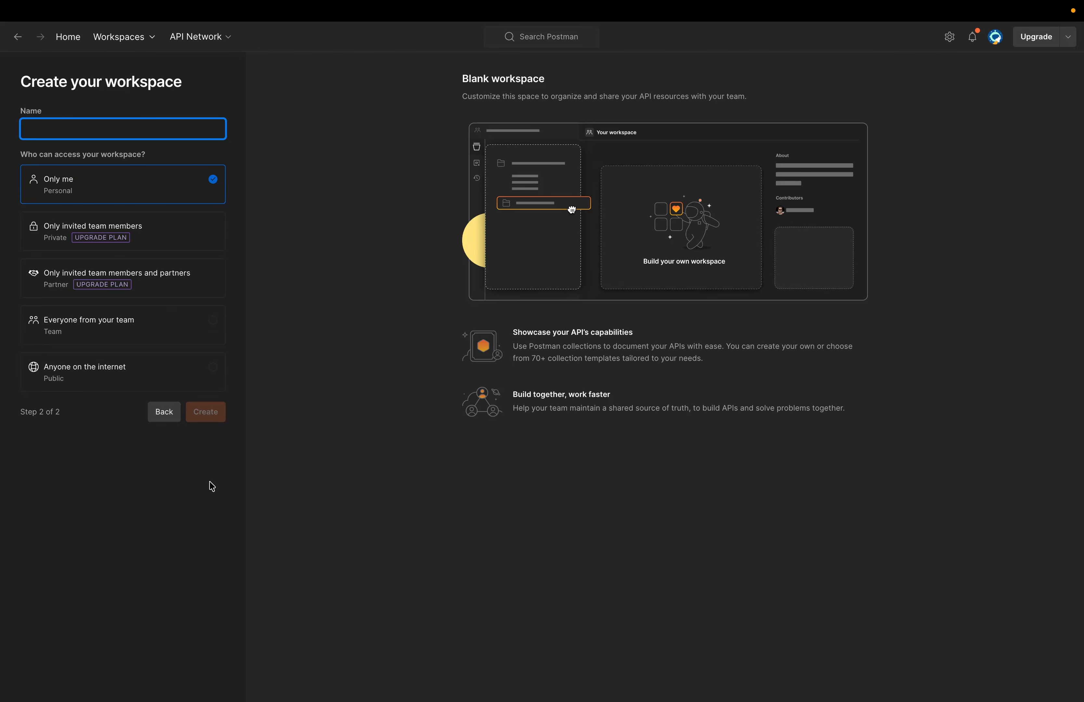
- Name the new workspace 'Training workspace', keep Only me access, and create it
type("Tra")
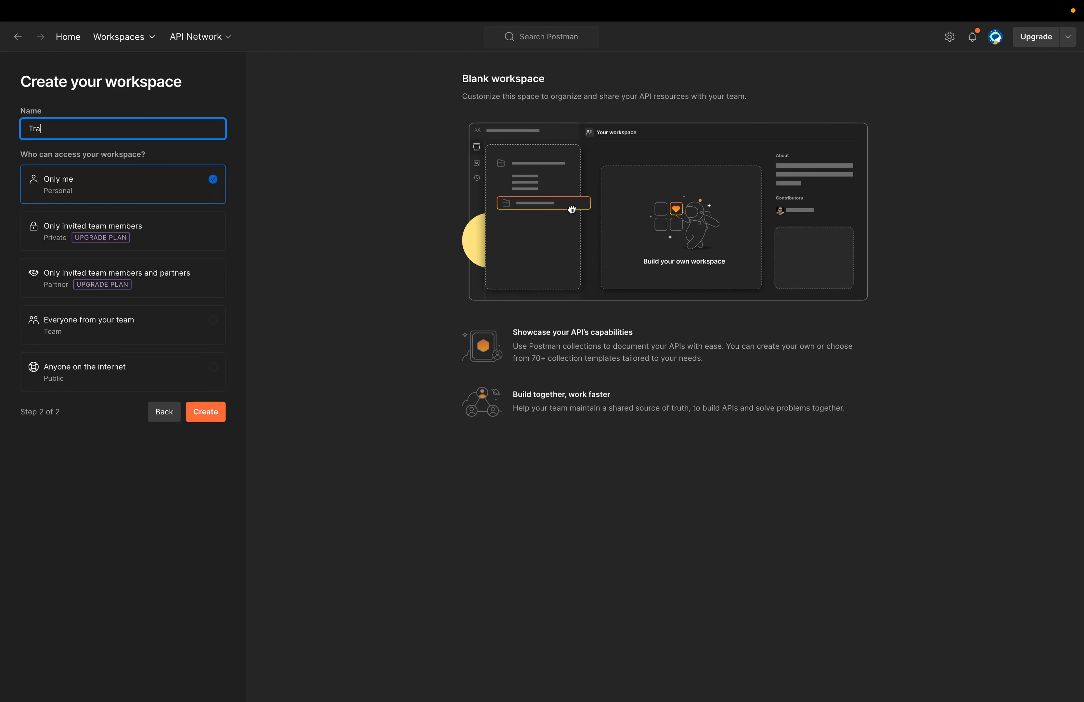
type("ining works pace")
left_click(207, 412)
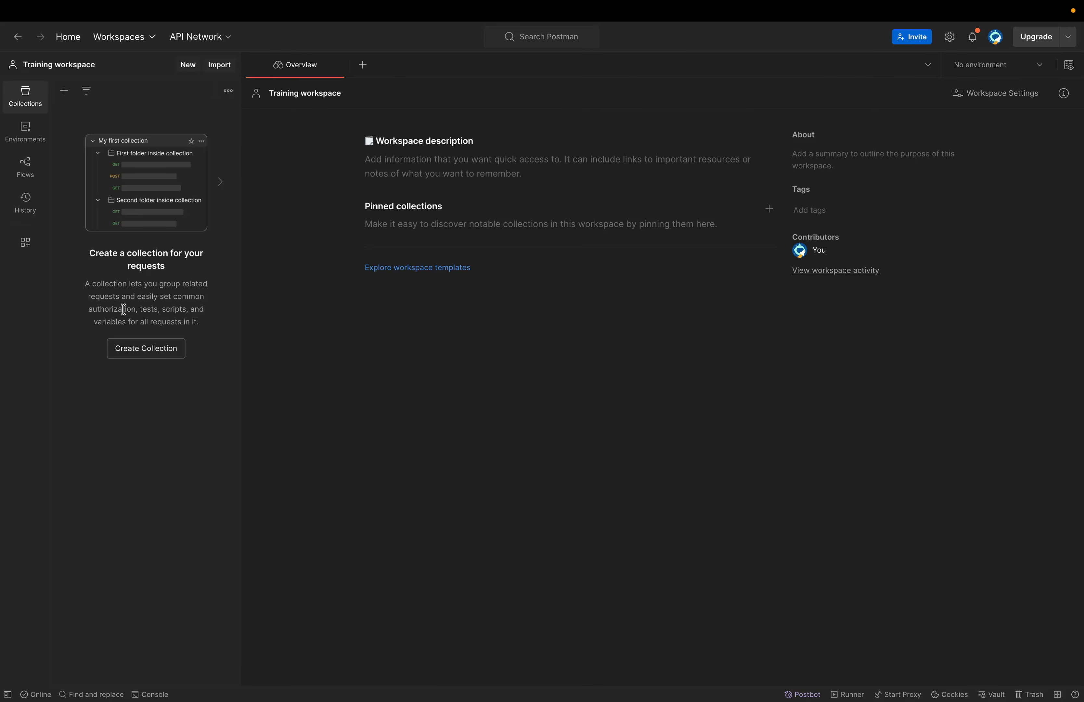
- Create a new collection named Books
left_click(149, 359)
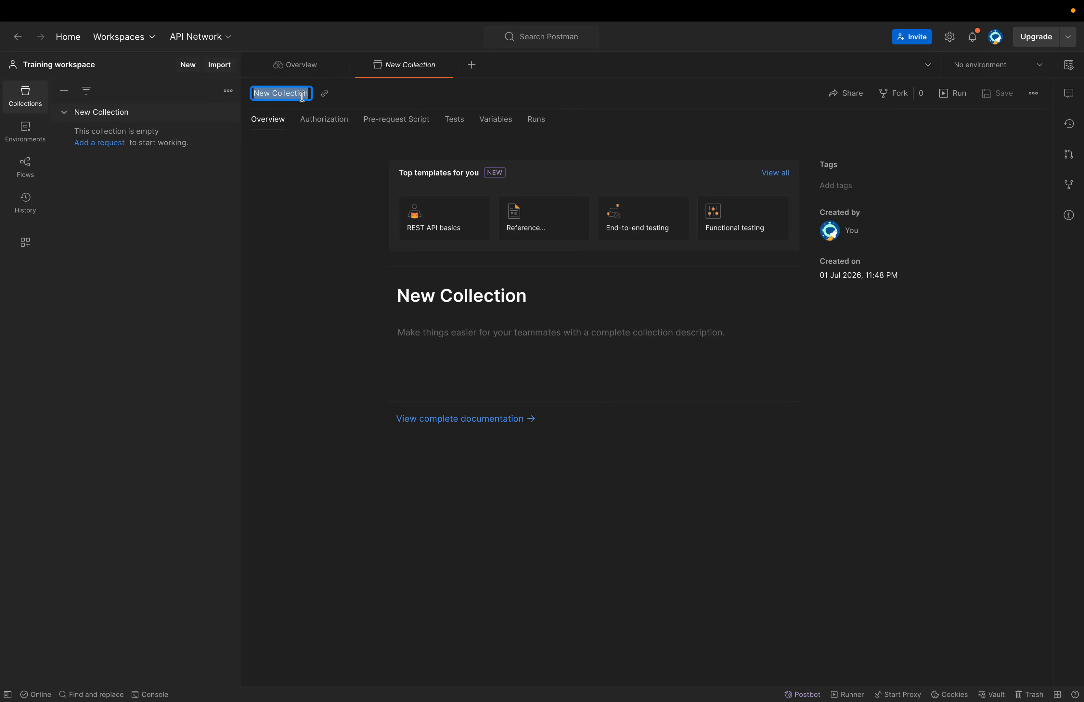
type("Books")
left_click(324, 219)
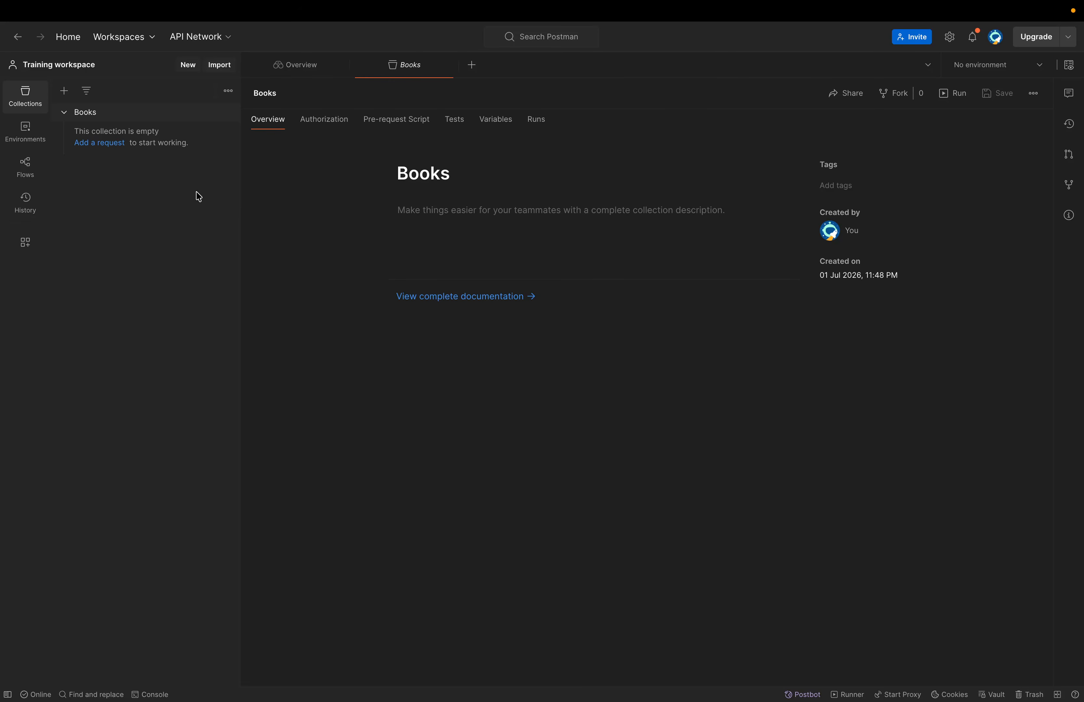
- Add a second blank collection named membership, then collapse it
left_click(65, 90)
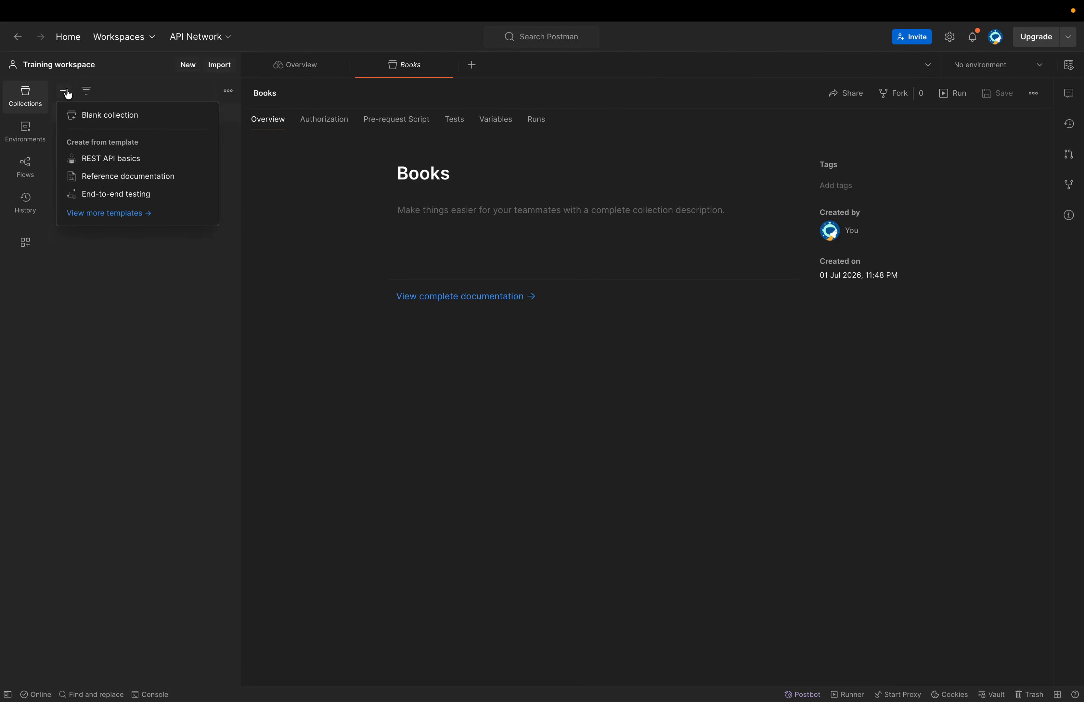
left_click(129, 120)
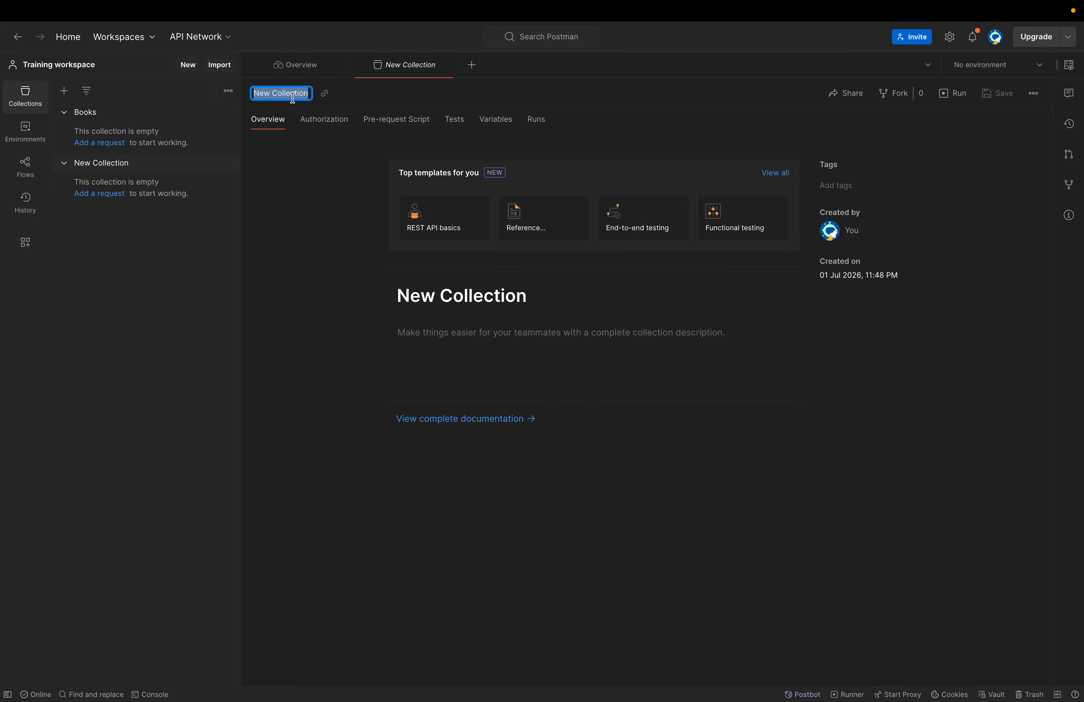
type("membership")
left_click(328, 188)
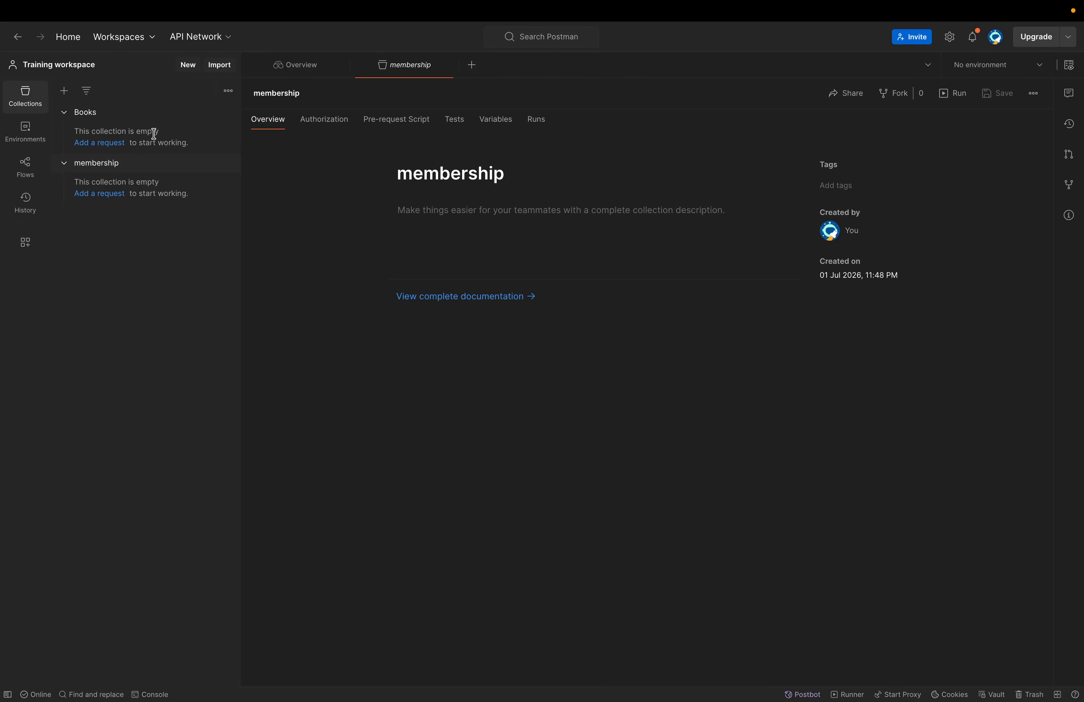
left_click(65, 163)
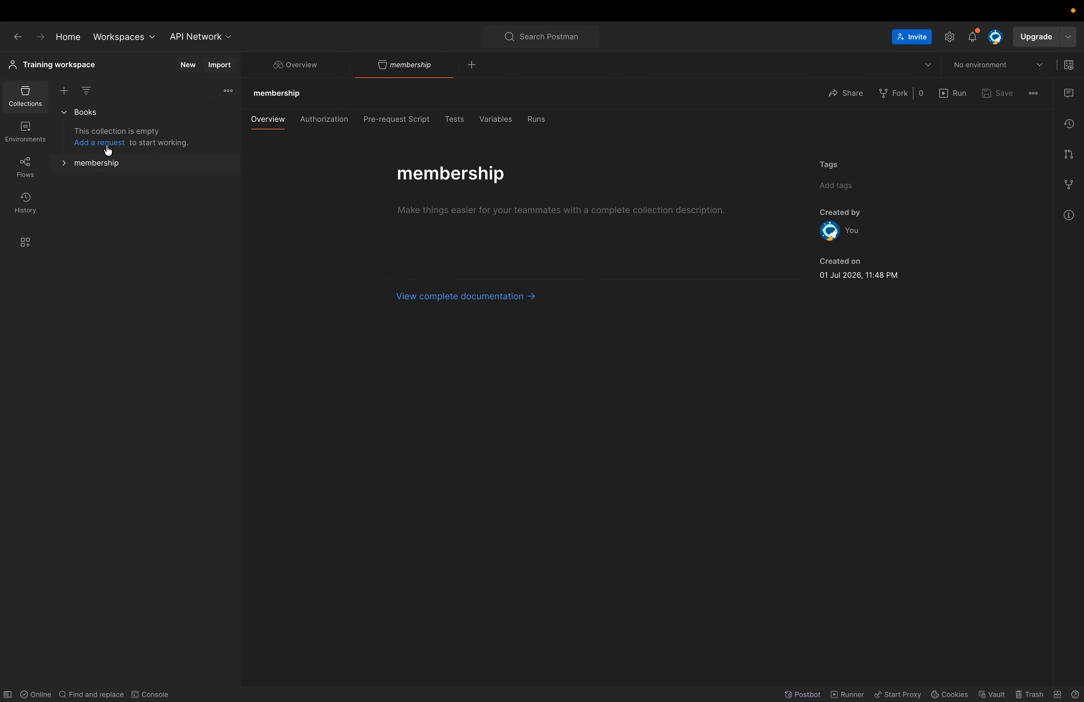
- Add a request named 'get book' to Books, keeping the GET method
left_click(98, 143)
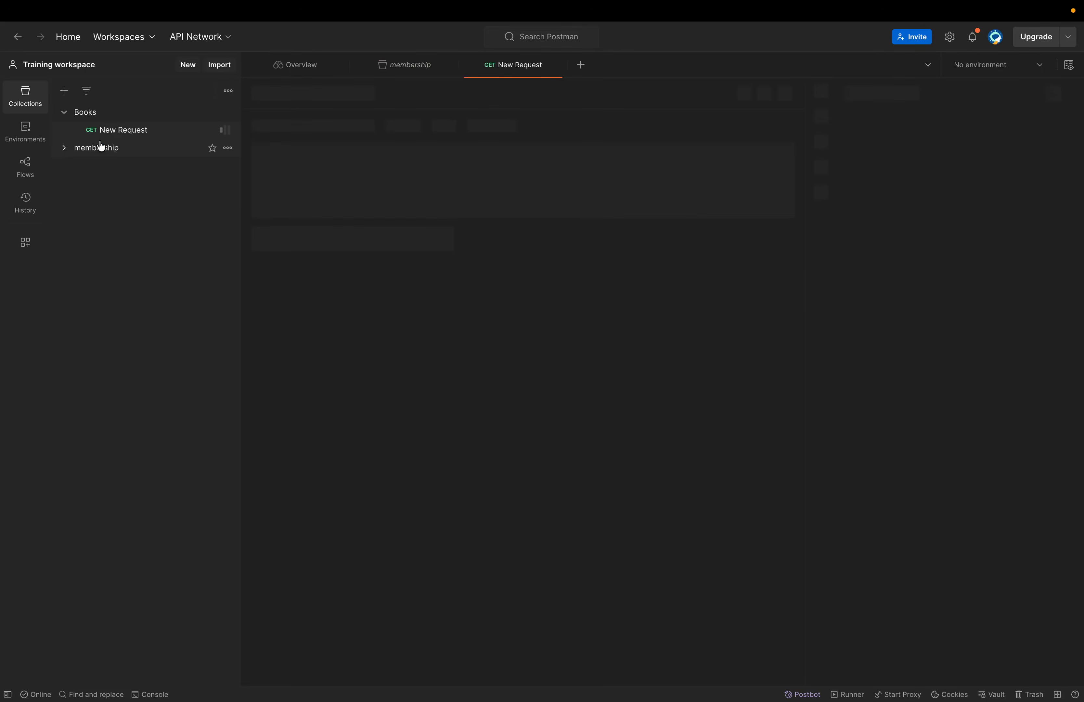
type("g")
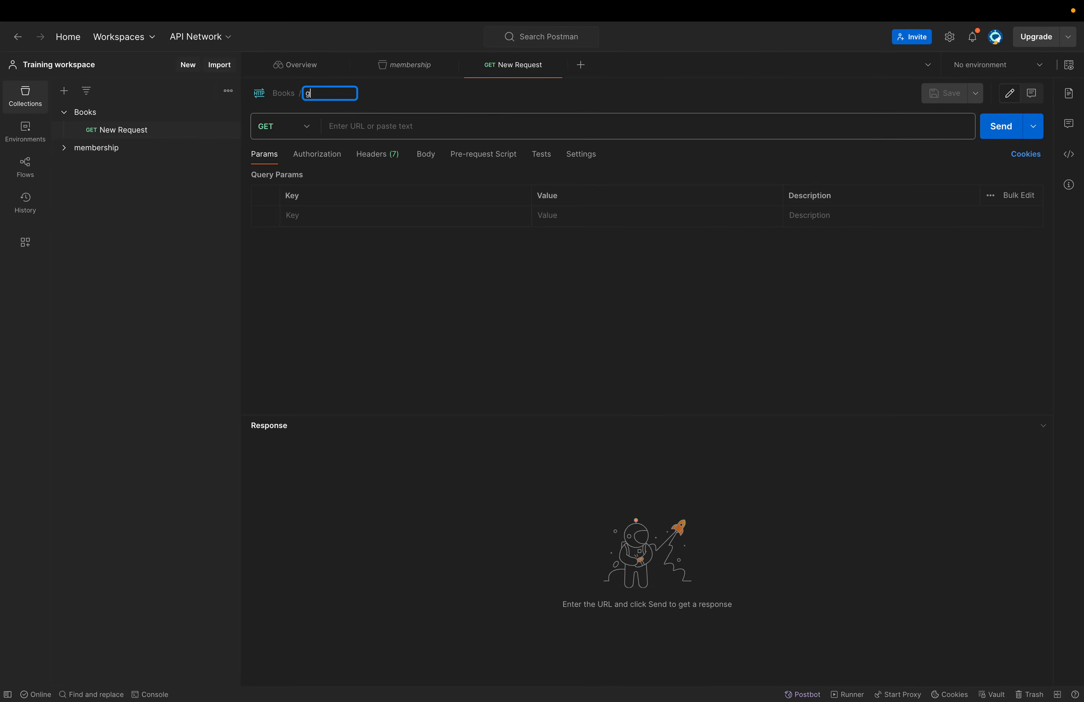
type("et book")
left_click(342, 128)
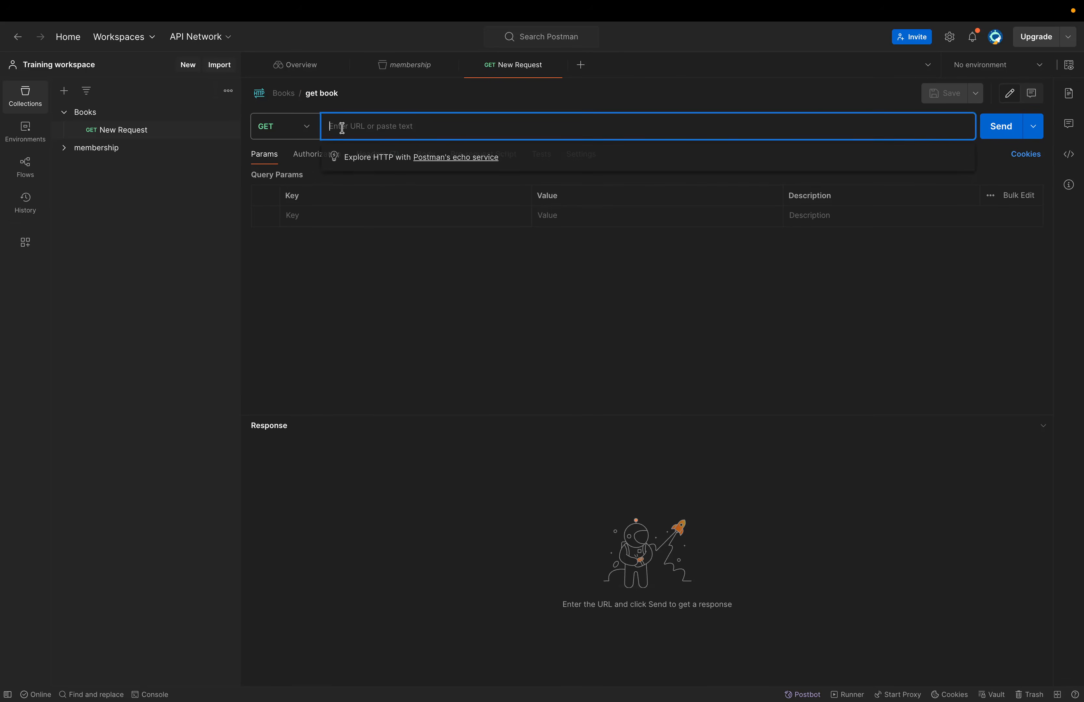
left_click(308, 130)
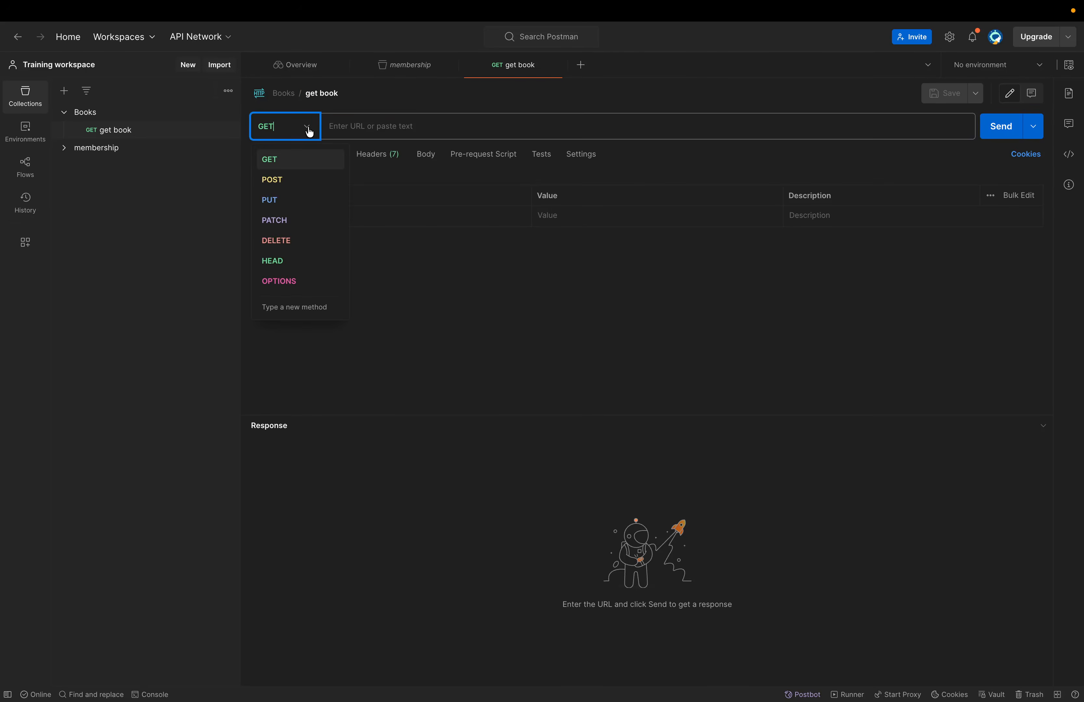
left_click(361, 129)
- Enter the request URL {{hostname}}/book/{{id}}
type("{{}}")
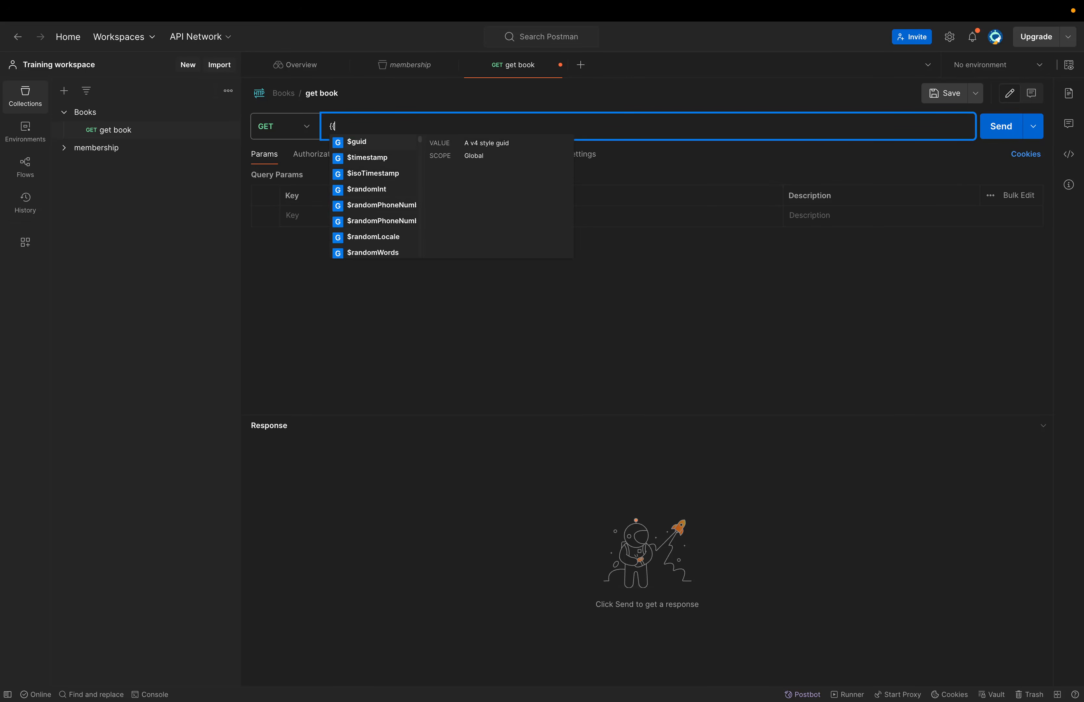
key("Left")
key("Left")
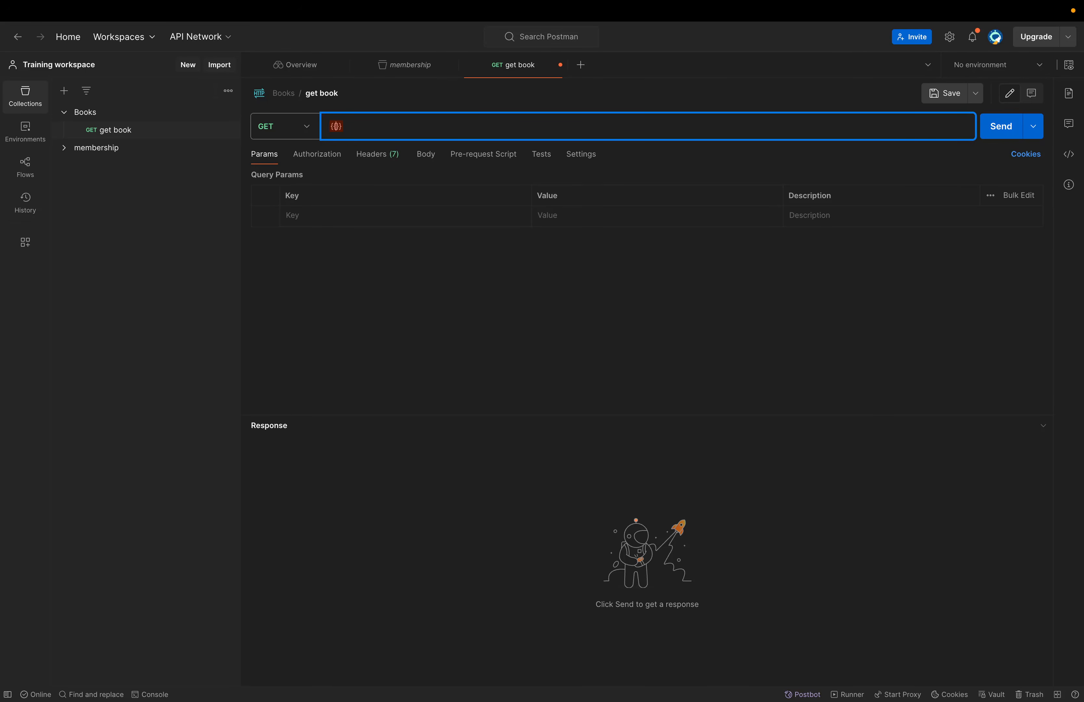
type("hostname}}/book")
type("/{")
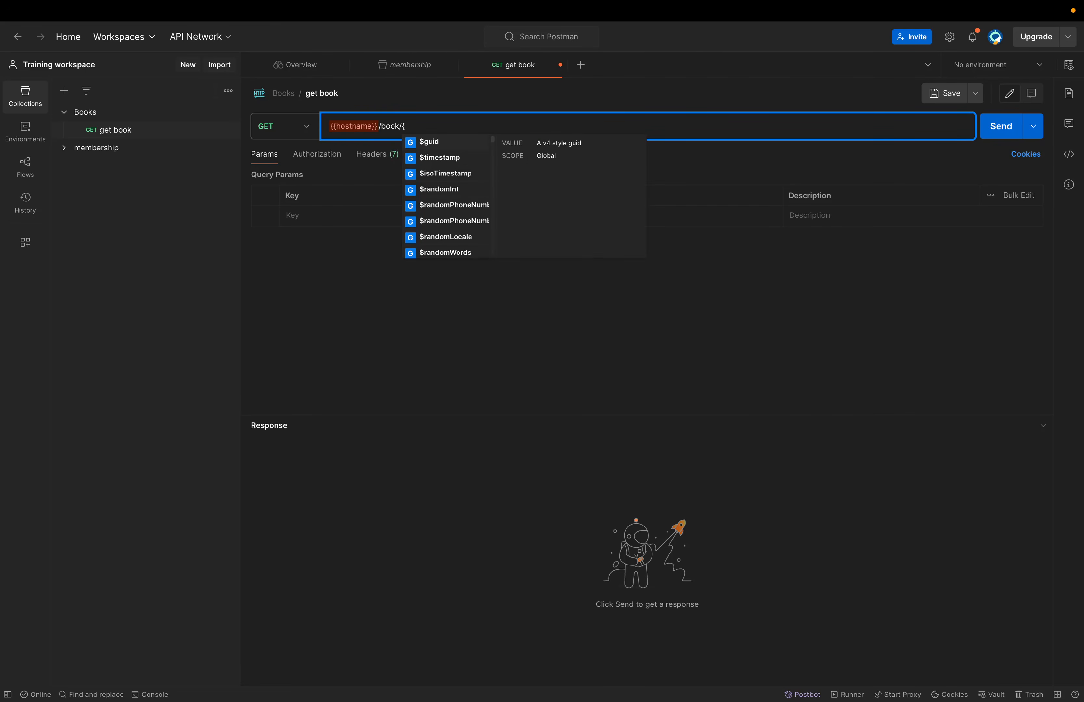
key("BackSpace")
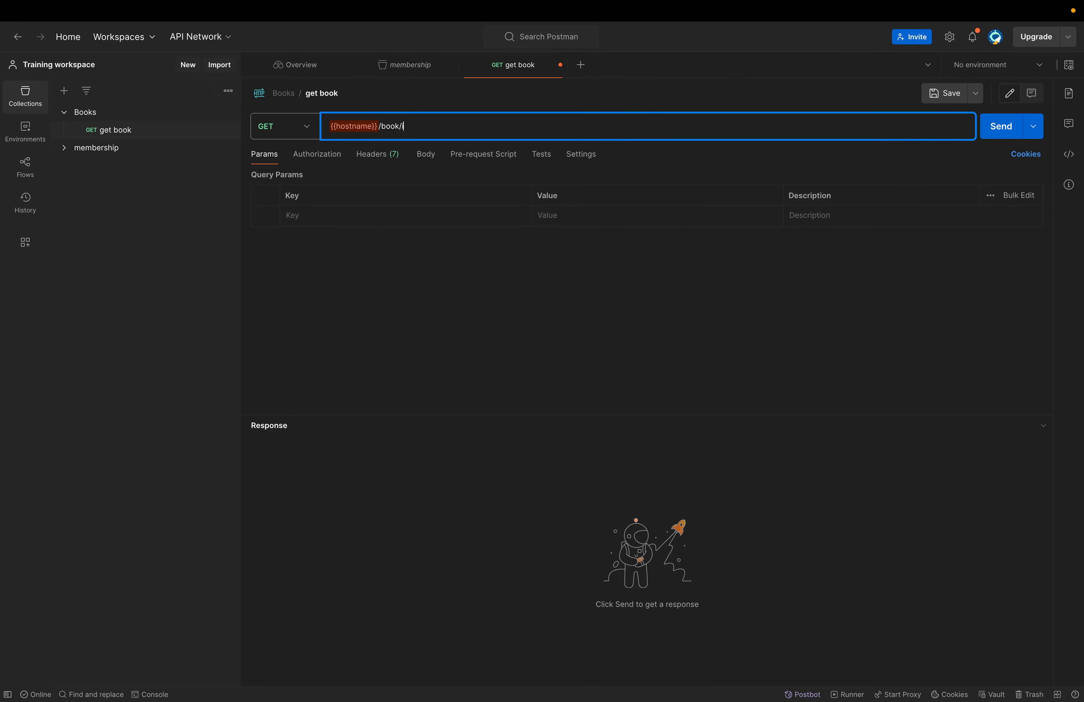
type("{{id}}")
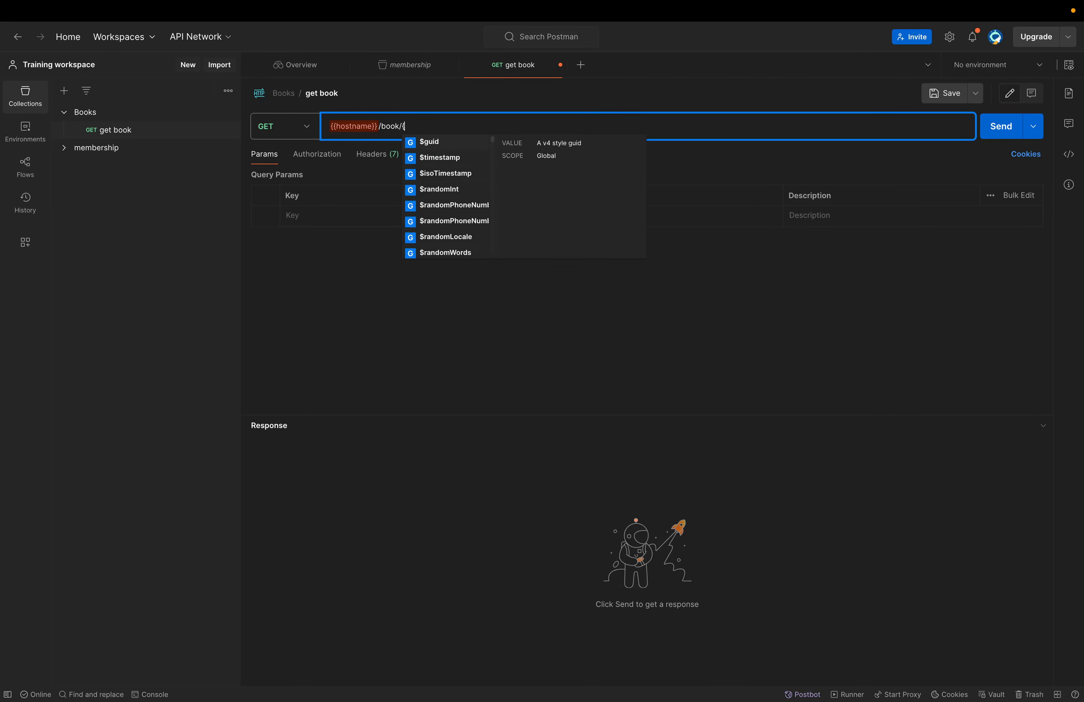
left_click(478, 328)
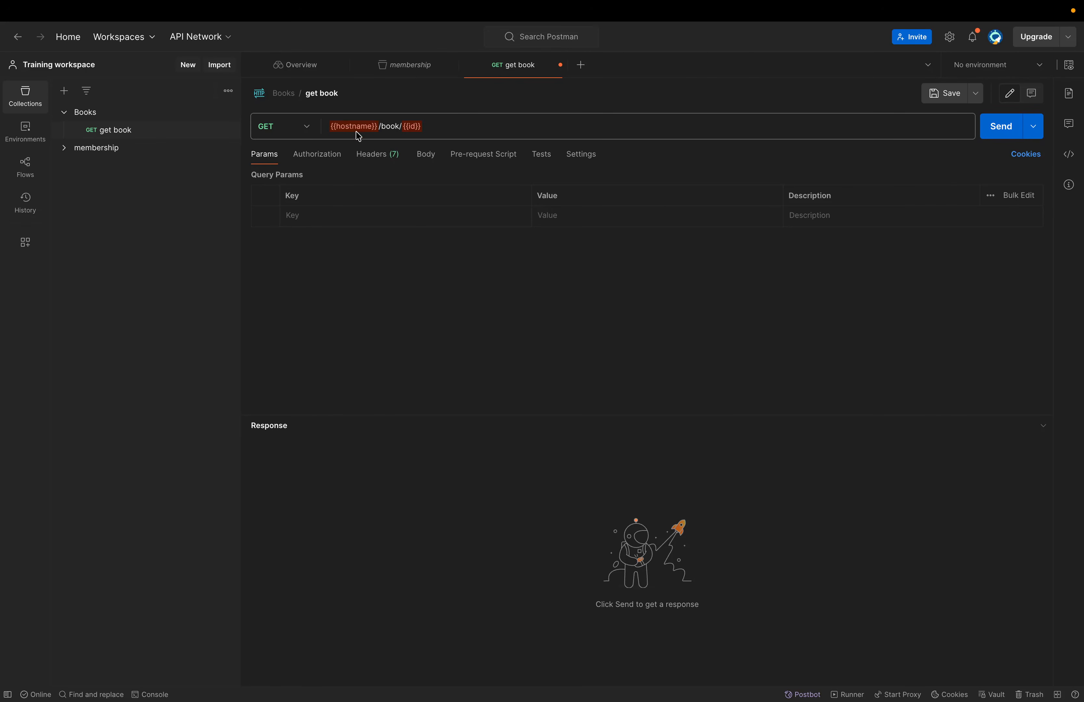
left_click_drag(379, 125, 316, 130)
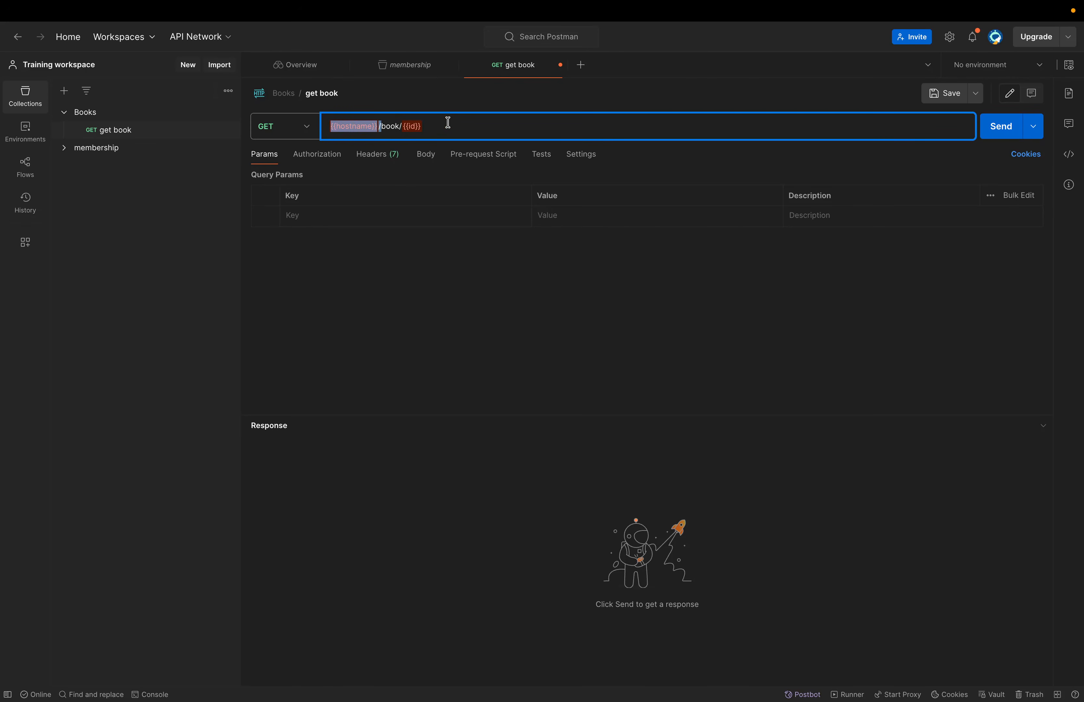
left_click_drag(402, 125, 457, 125)
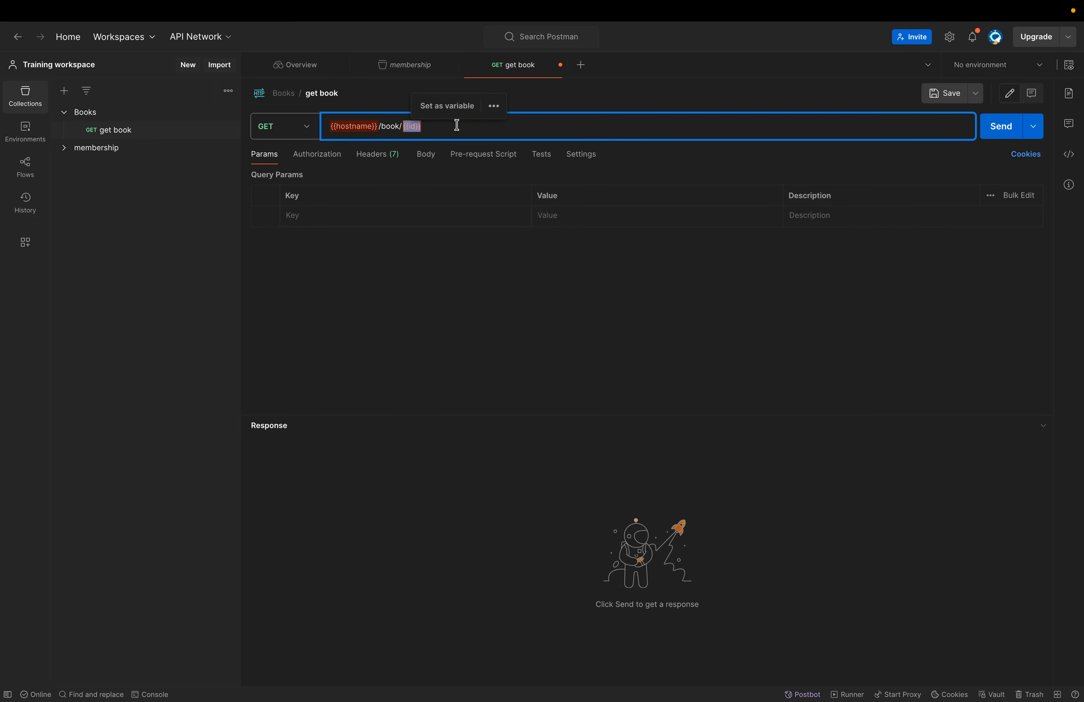
left_click(400, 324)
mouse_move(356, 127)
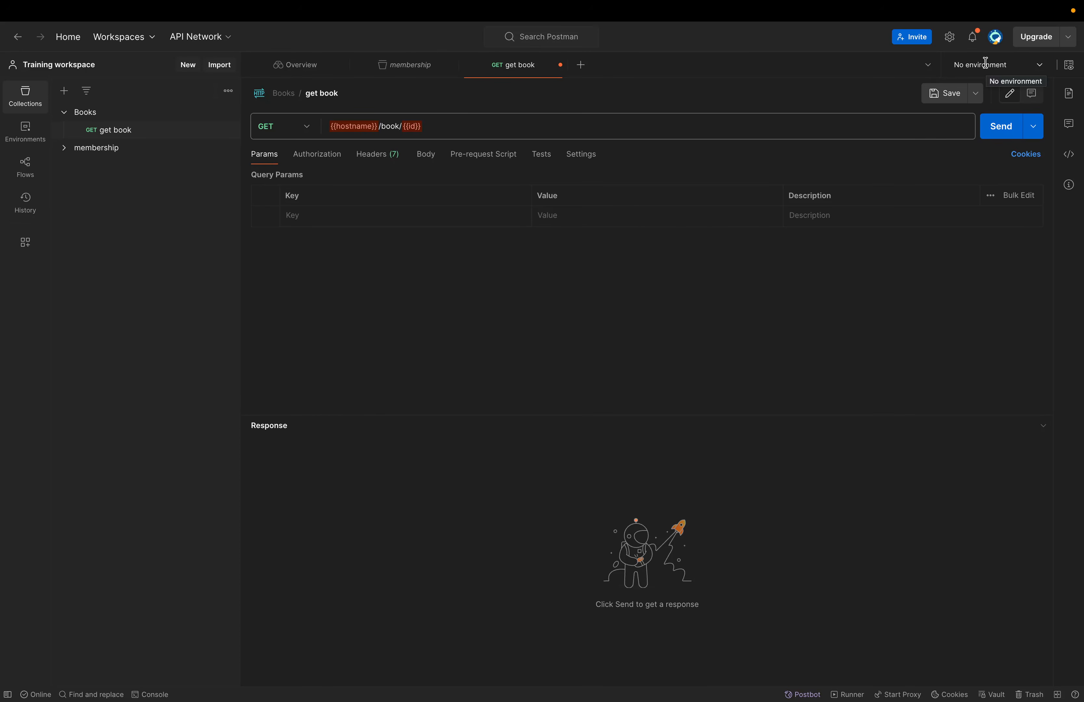
left_click(435, 124)
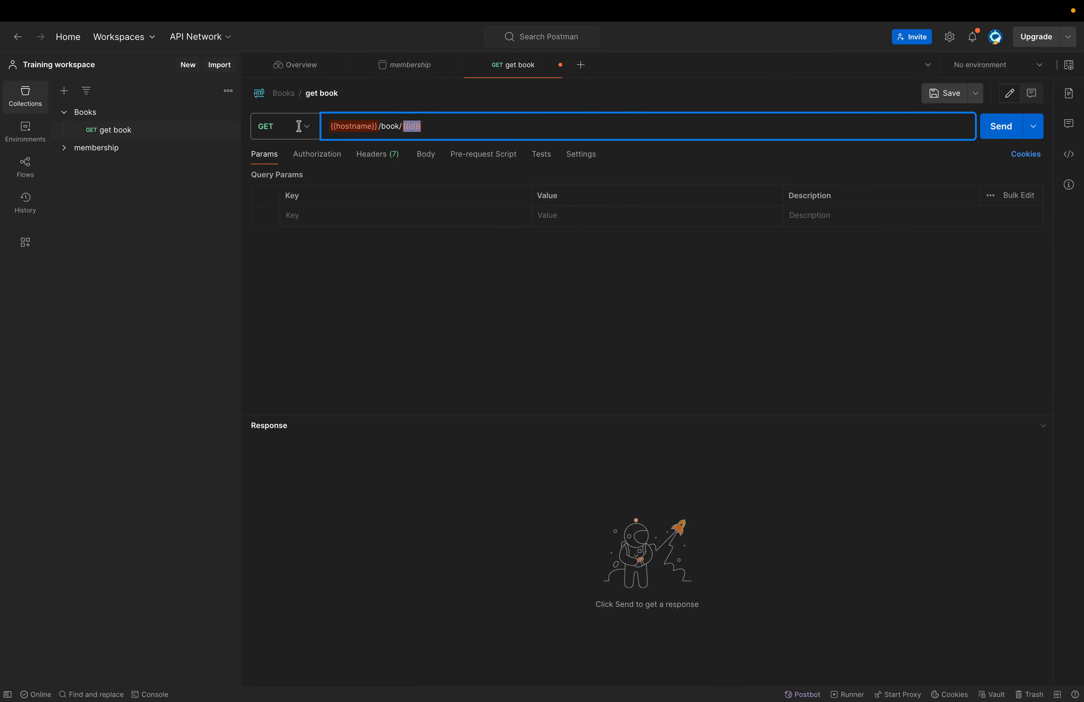
left_click(438, 120)
- Send get book, inspect the failure in the console logs, and clear the console
left_click(423, 155)
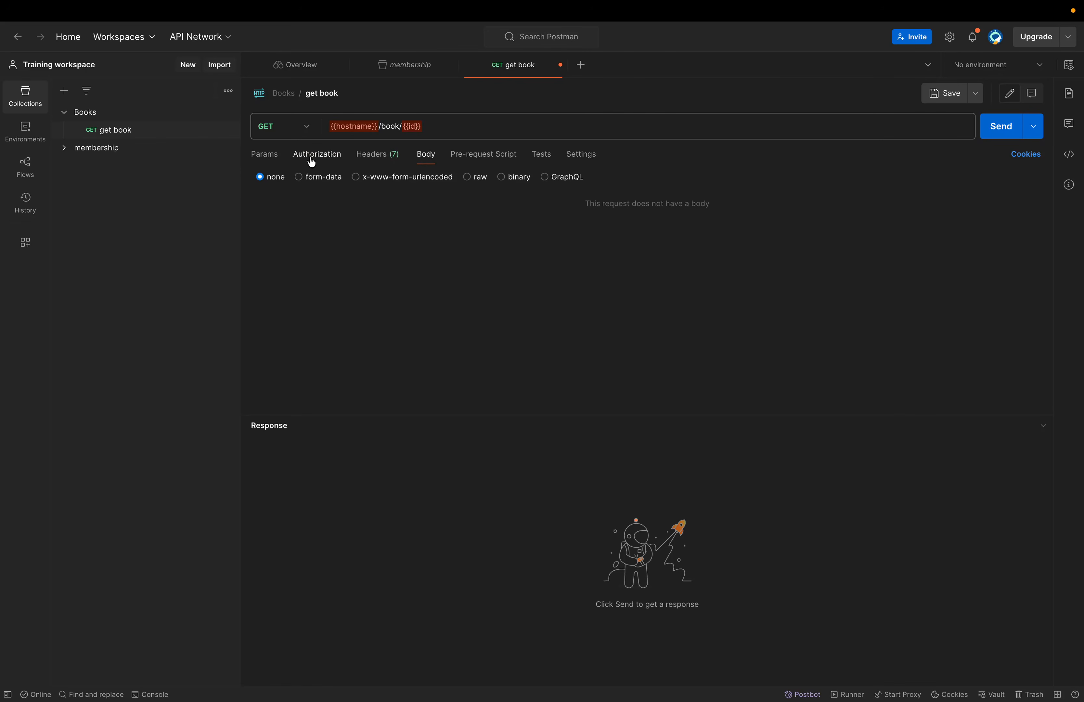
left_click(998, 129)
left_click(147, 693)
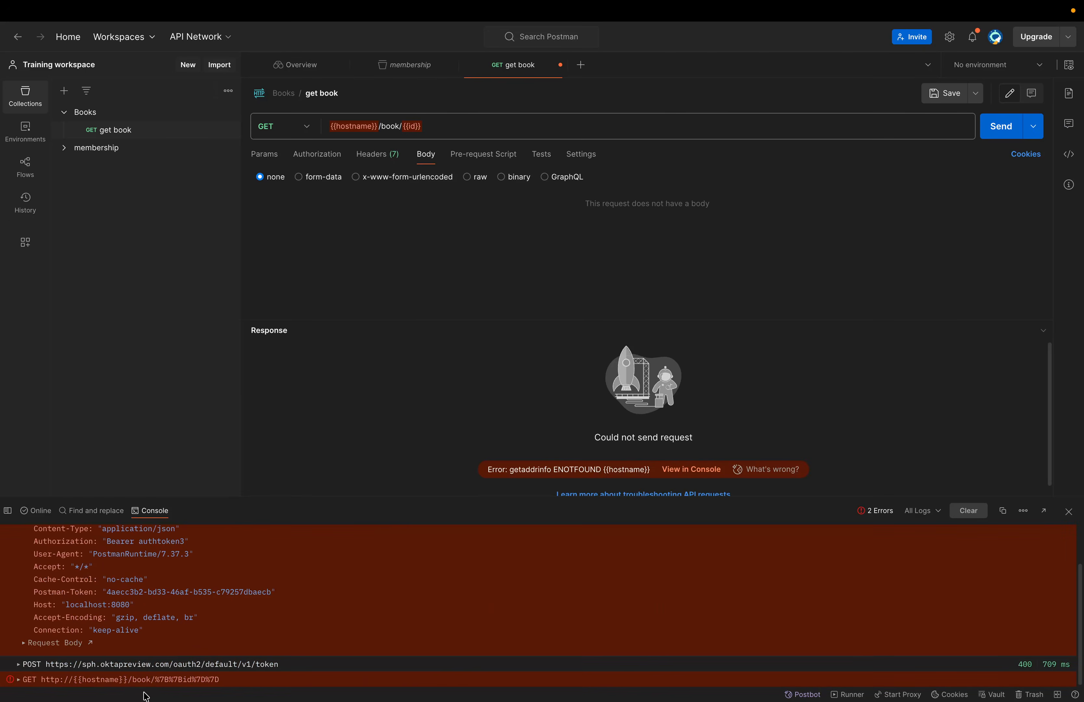
left_click(971, 511)
- Resend get book and check Environment quick look, showing no active environment or globals
left_click(1006, 134)
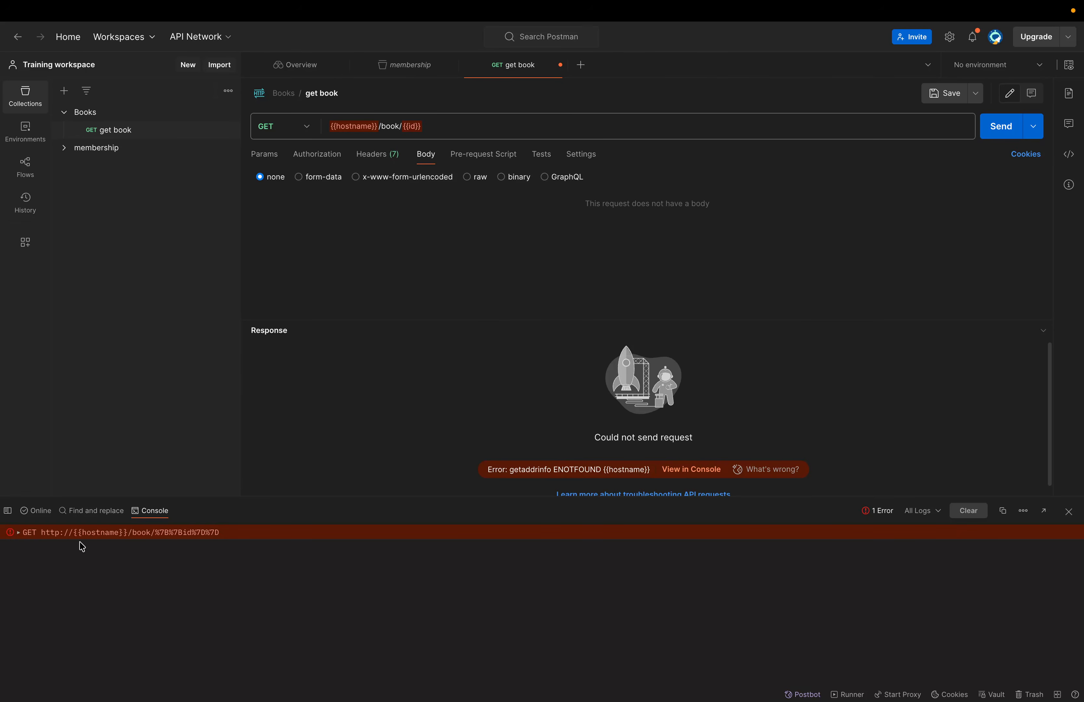
left_click(1040, 67)
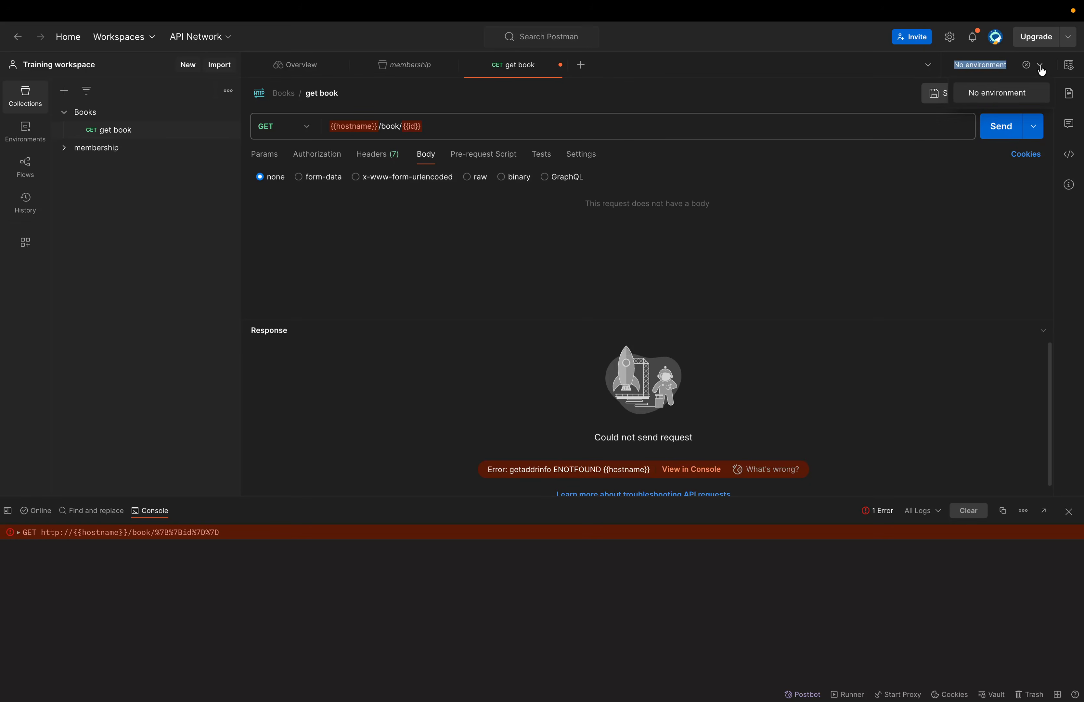
left_click(1068, 65)
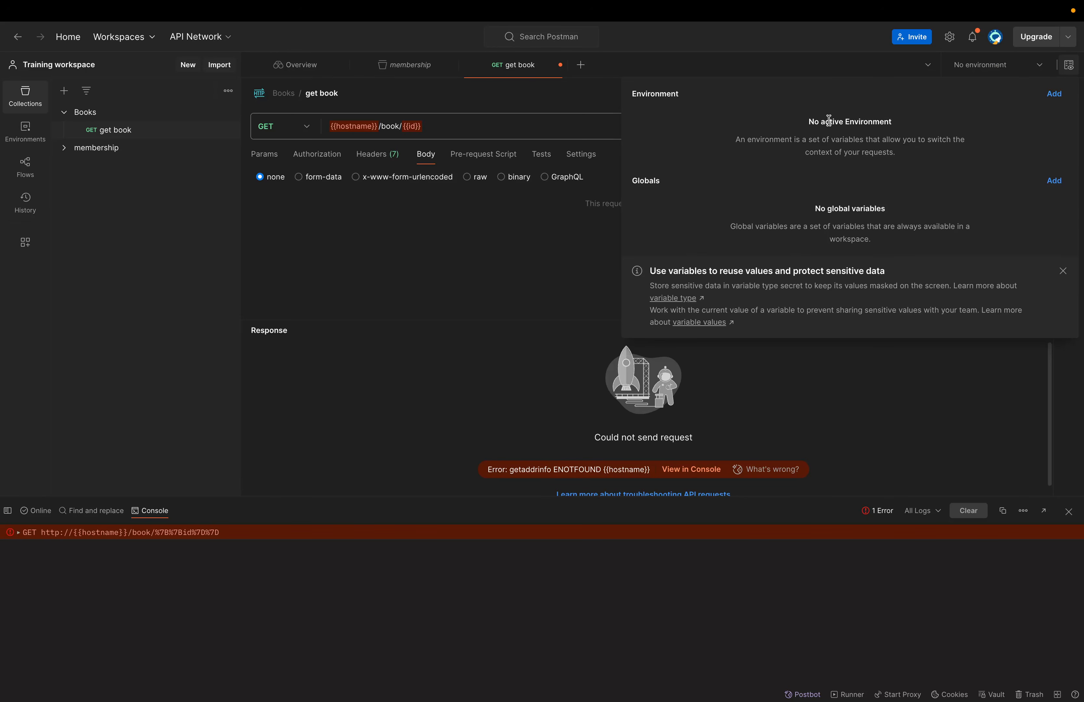
- Add a new environment named 'test env'
left_click(1053, 94)
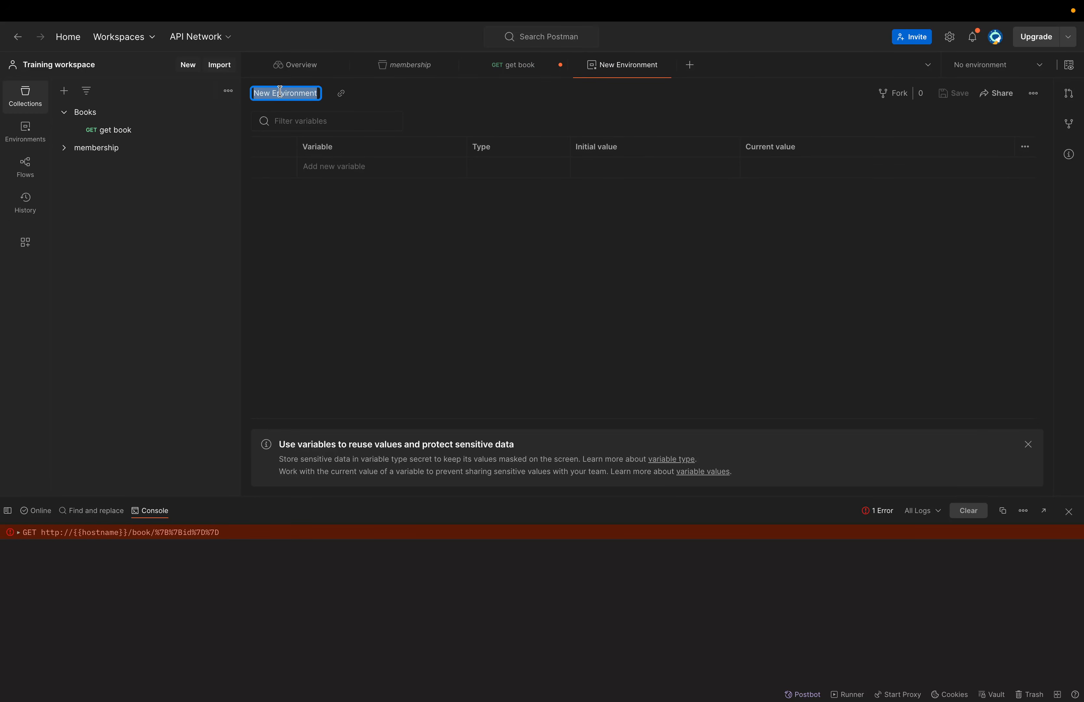
type("test en")
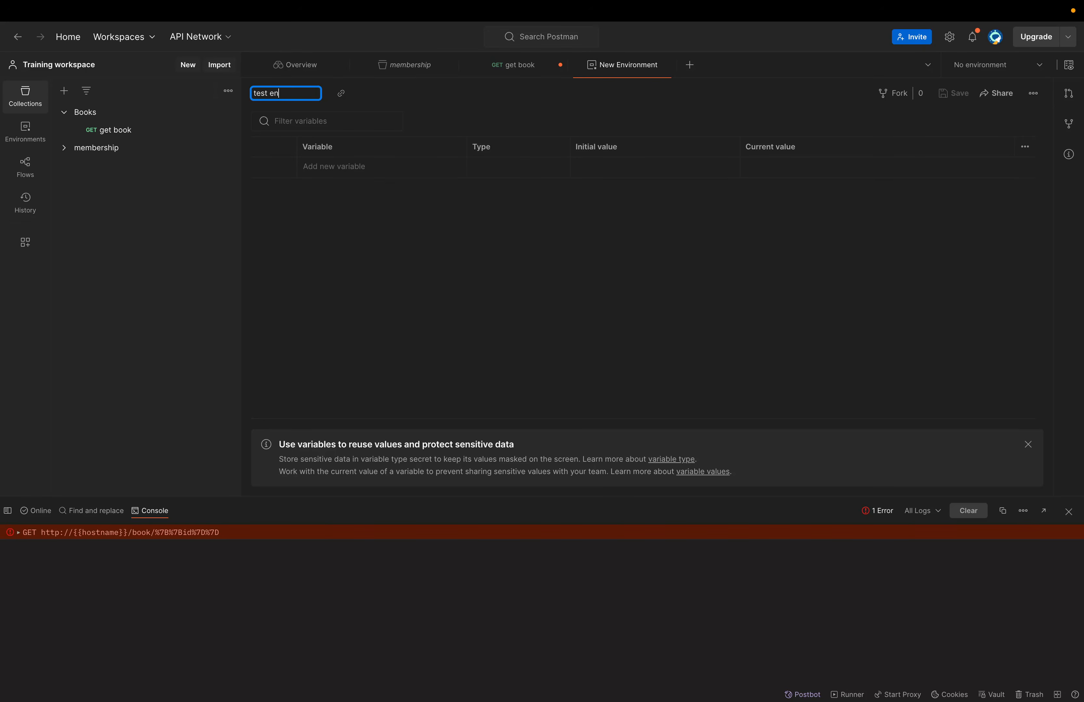
type("v")
key("Return")
- Add a hostname variable copied from the URL with initial value localhost, and save
left_click(349, 167)
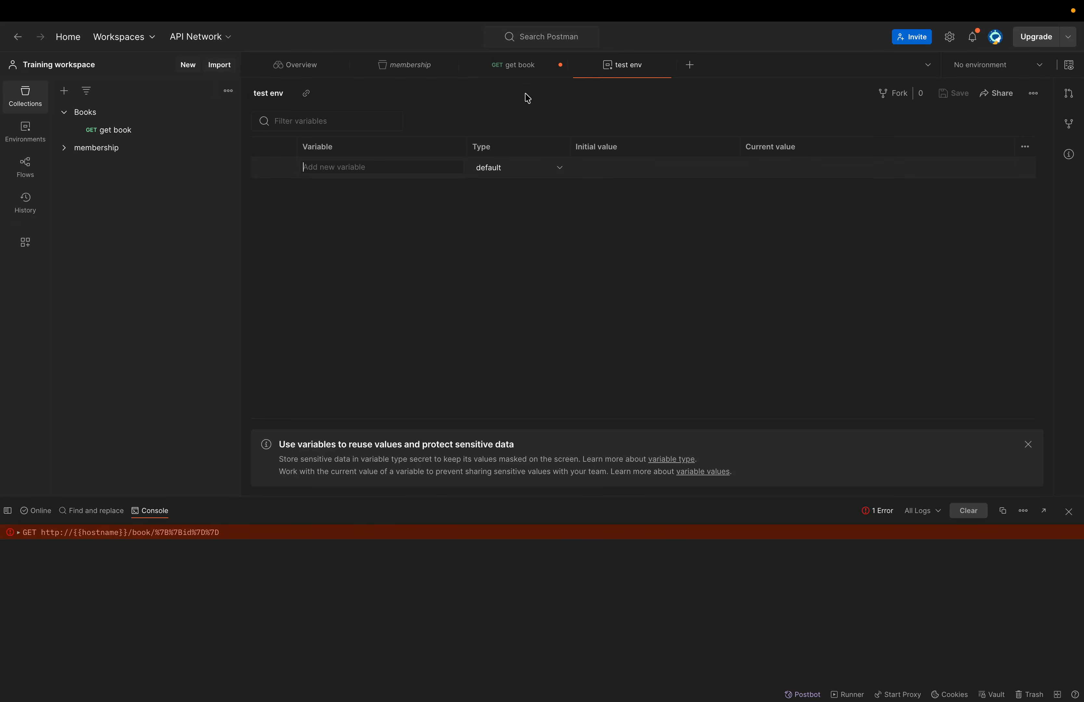
left_click(517, 66)
double_click(348, 125)
key("ctrl+c")
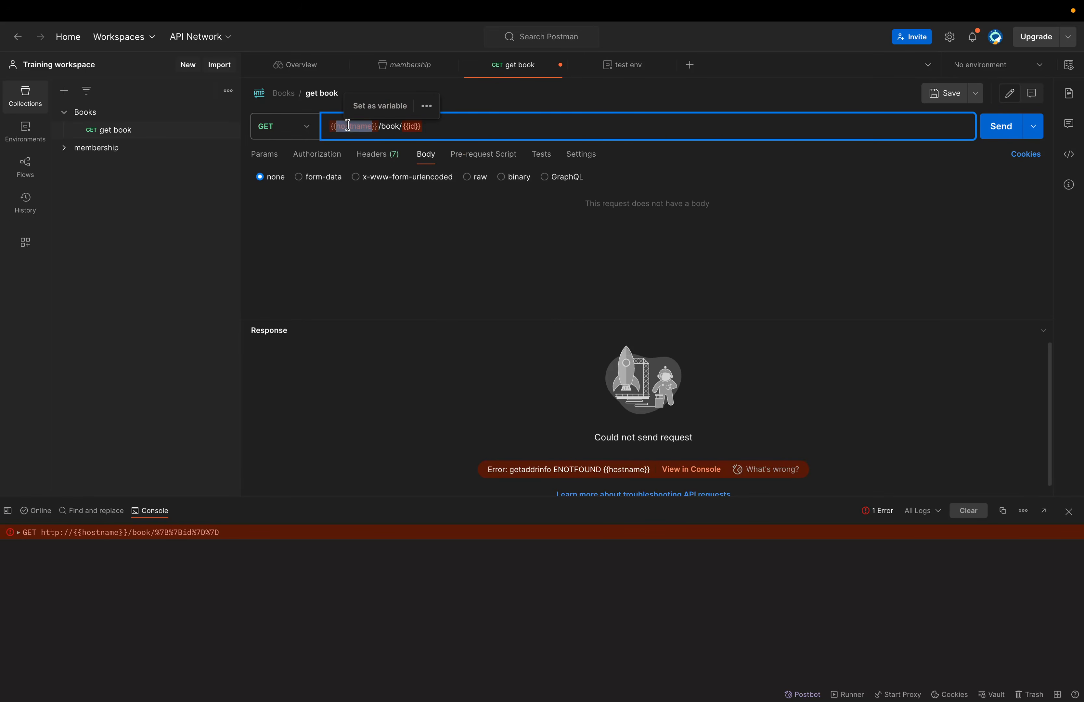
left_click(627, 68)
left_click(338, 167)
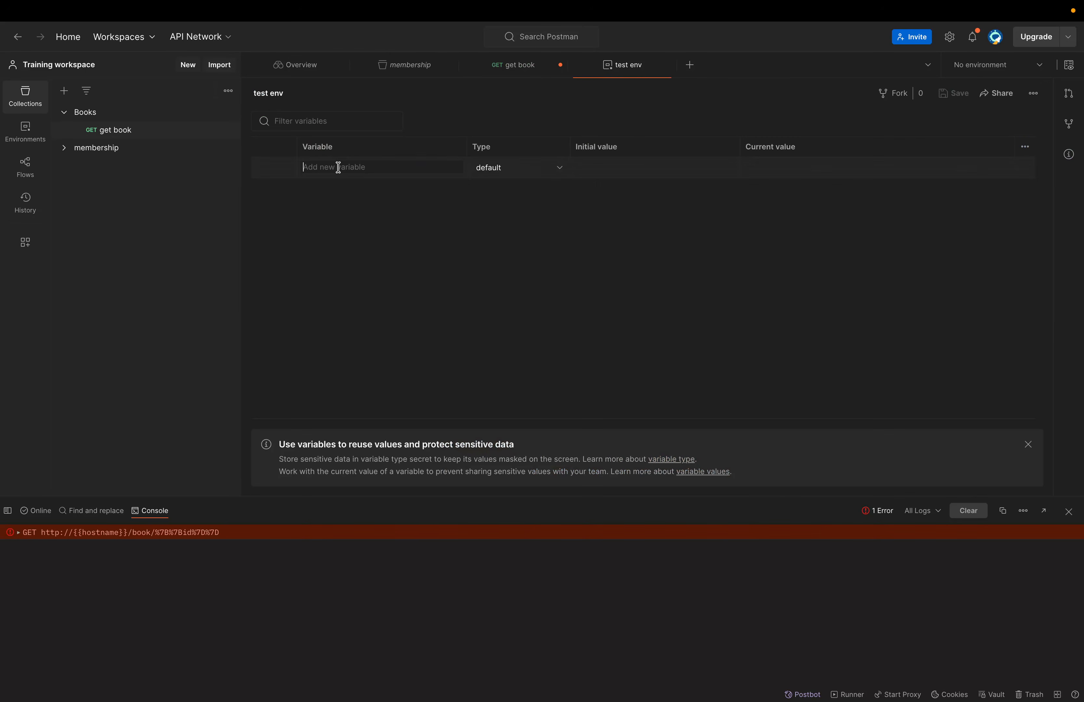
key("ctrl+v")
left_click(599, 167)
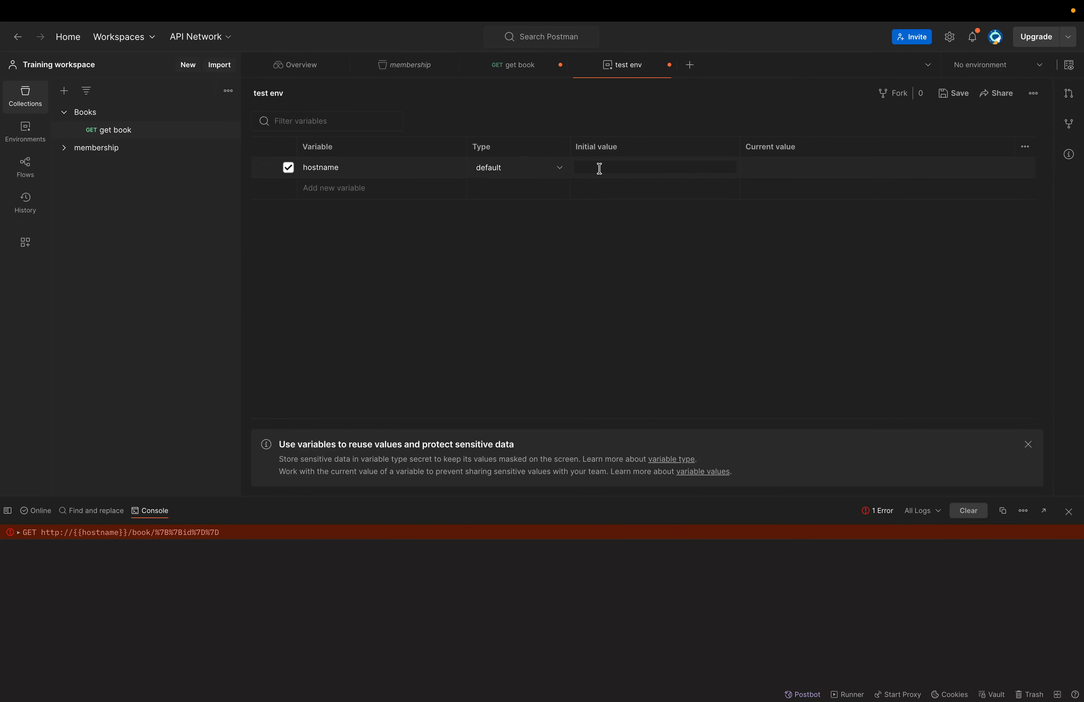
type("localhost")
key("ctrl+s")
- Copy the id variable name from the URL and start another variable row in test env
left_click(517, 66)
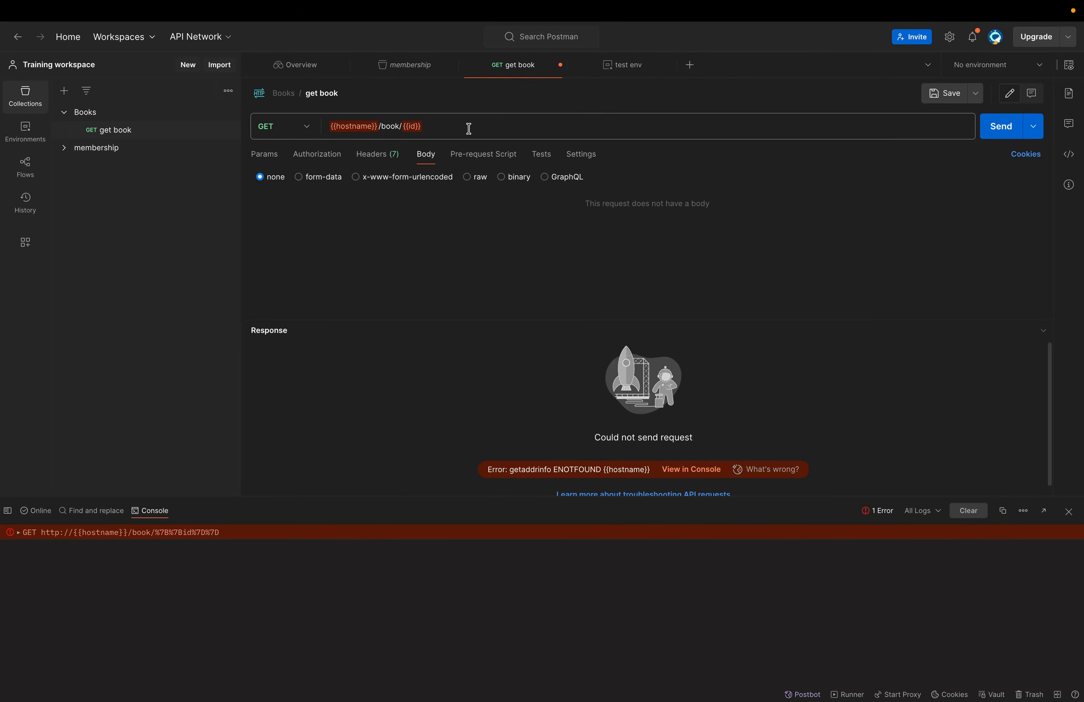
left_click(411, 127)
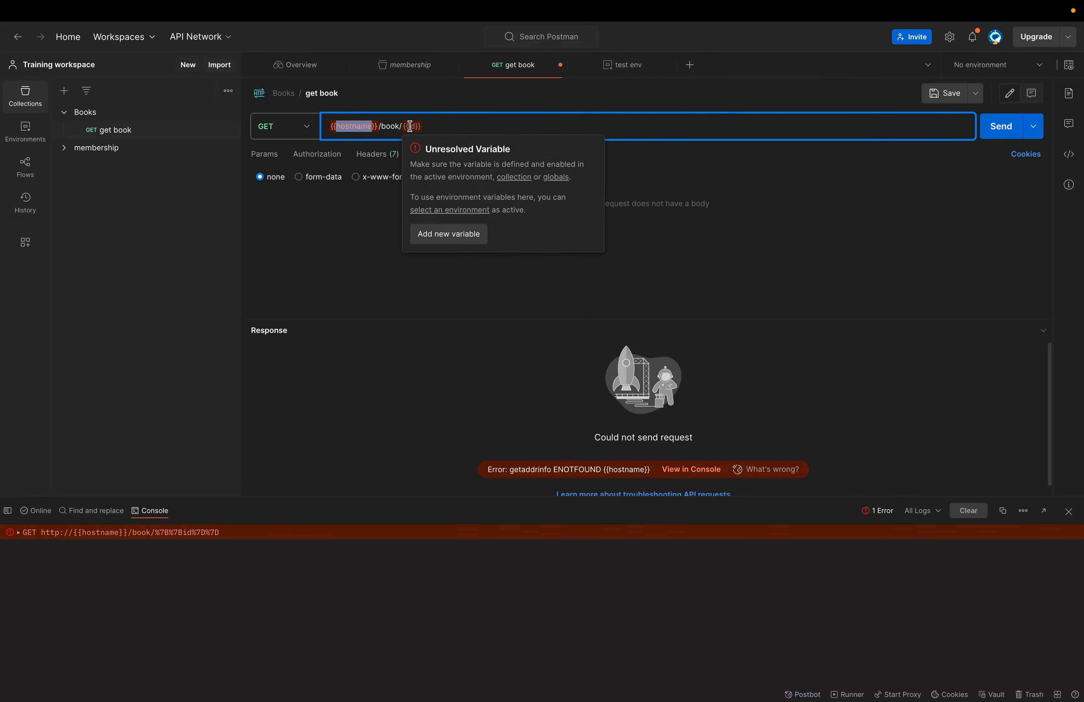
double_click(410, 127)
left_click(610, 68)
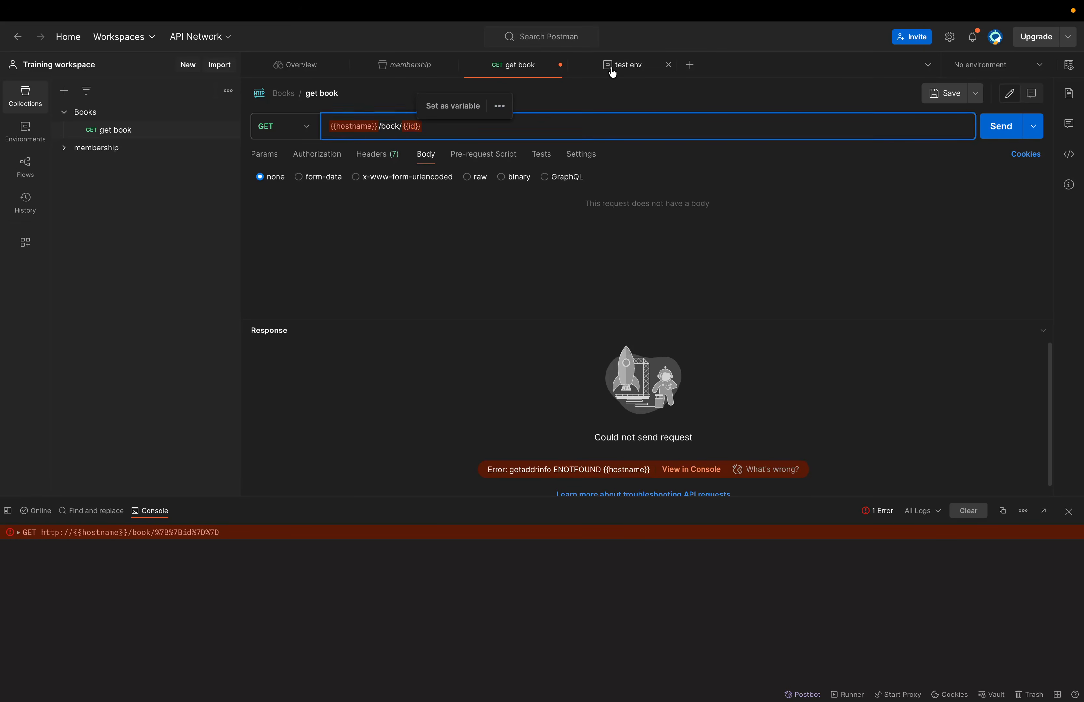
left_click(338, 191)
- Name the new variable id, give it initial value testId, and save test env
type("id")
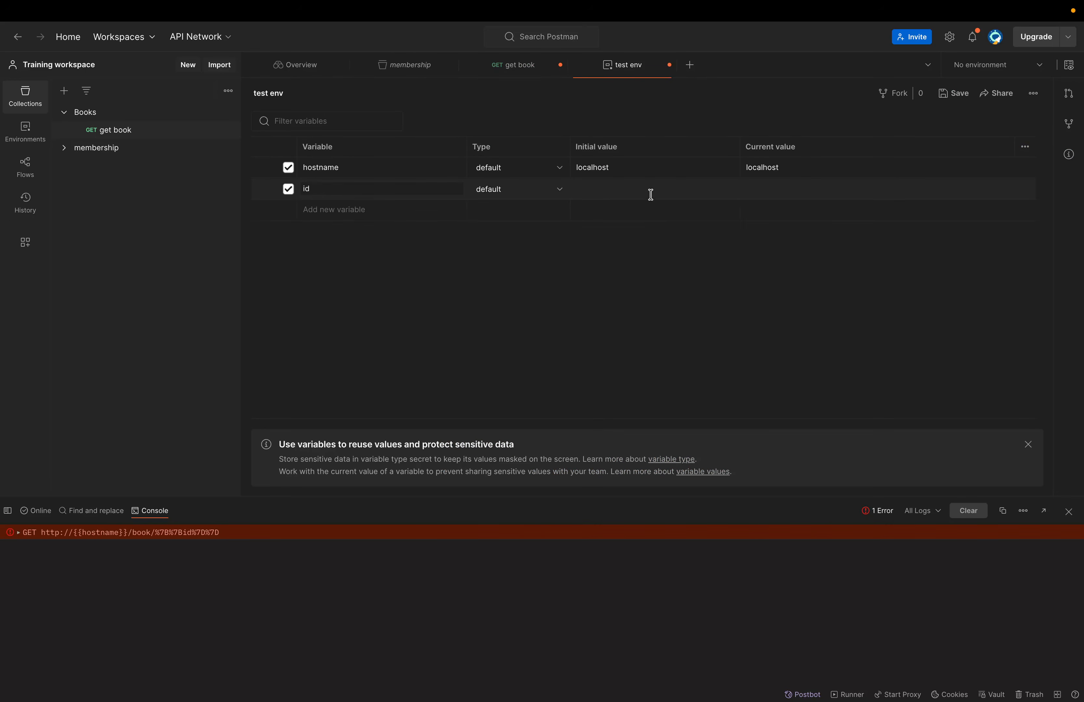
left_click(651, 197)
type("testId")
left_click(729, 255)
key("ctrl+s")
- Back on get book, clear the console and resend the request
left_click(522, 67)
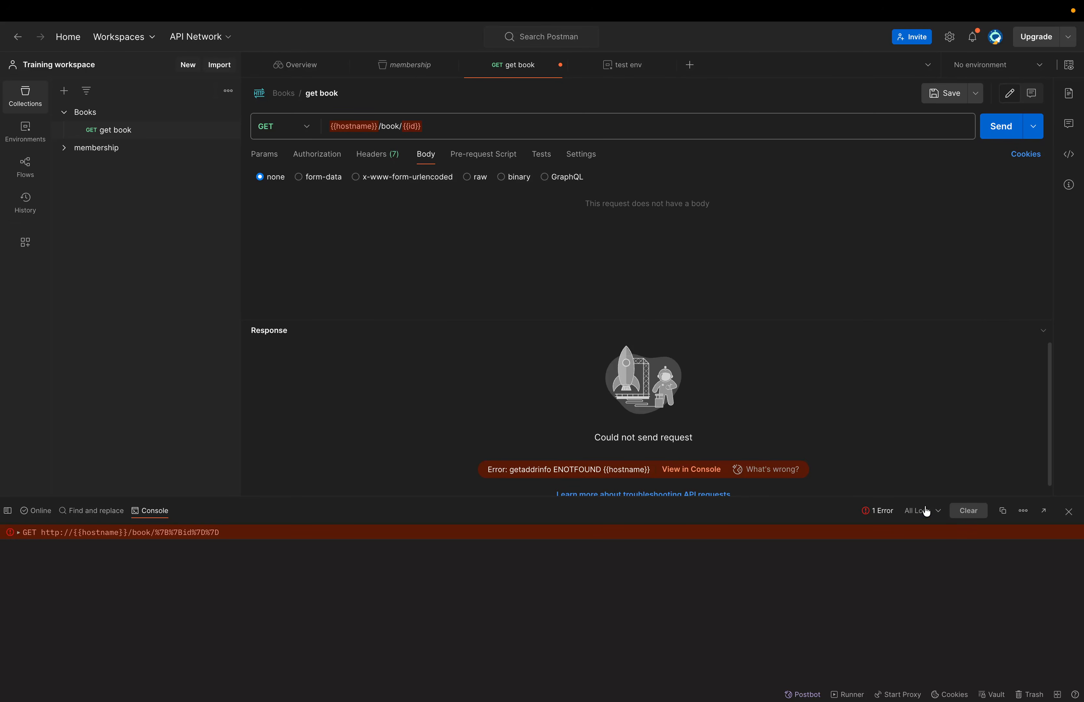
left_click(968, 510)
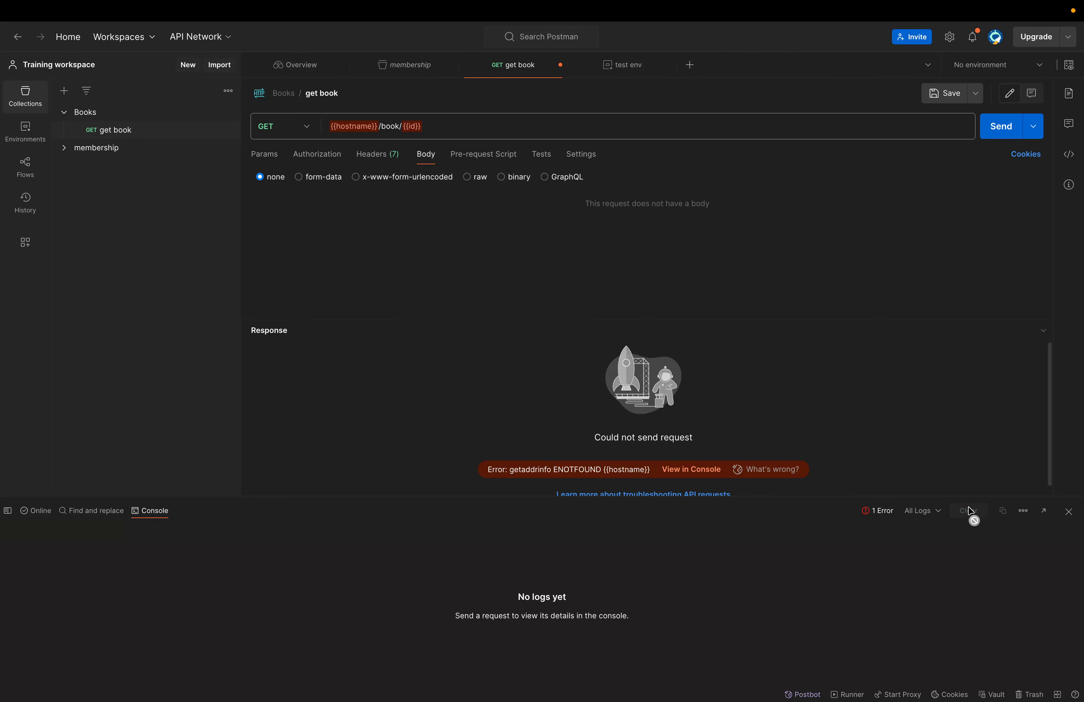
left_click(998, 131)
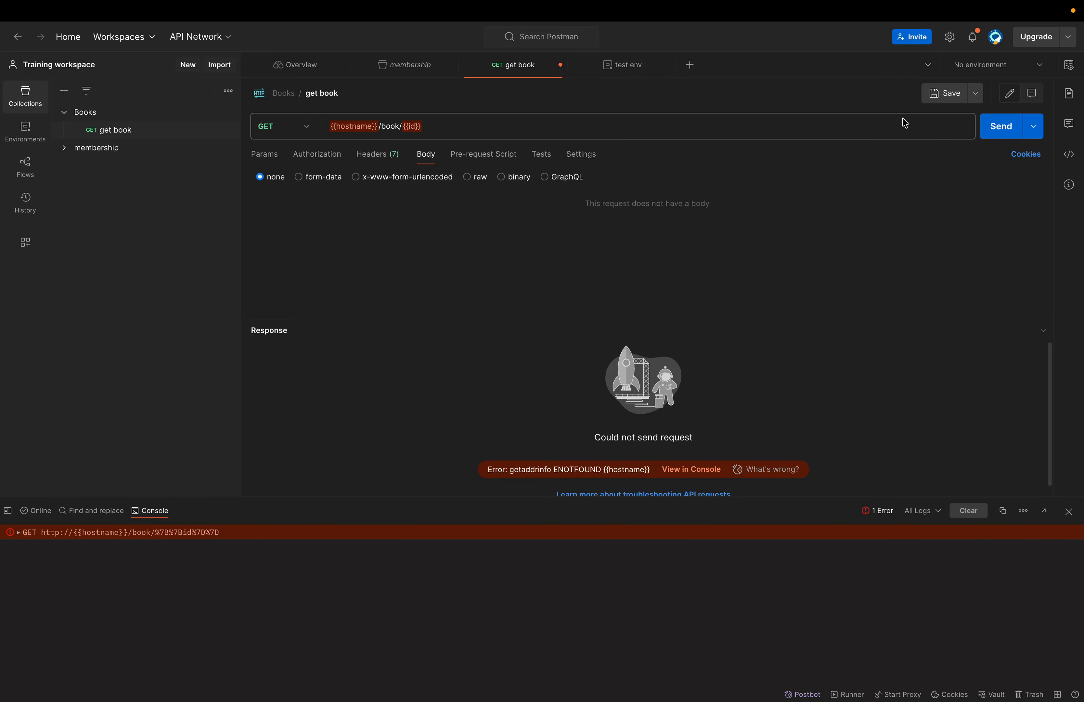
- Activate test env, resend get book, and confirm the logged URL is localhost/book/testId
left_click(971, 65)
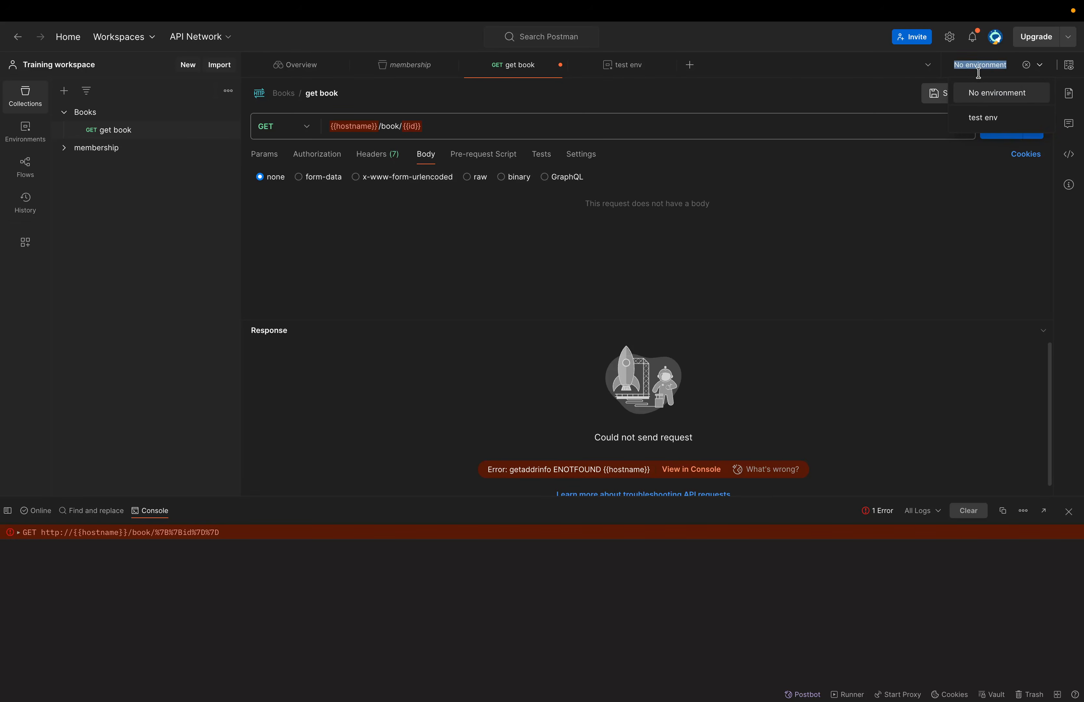
left_click(985, 119)
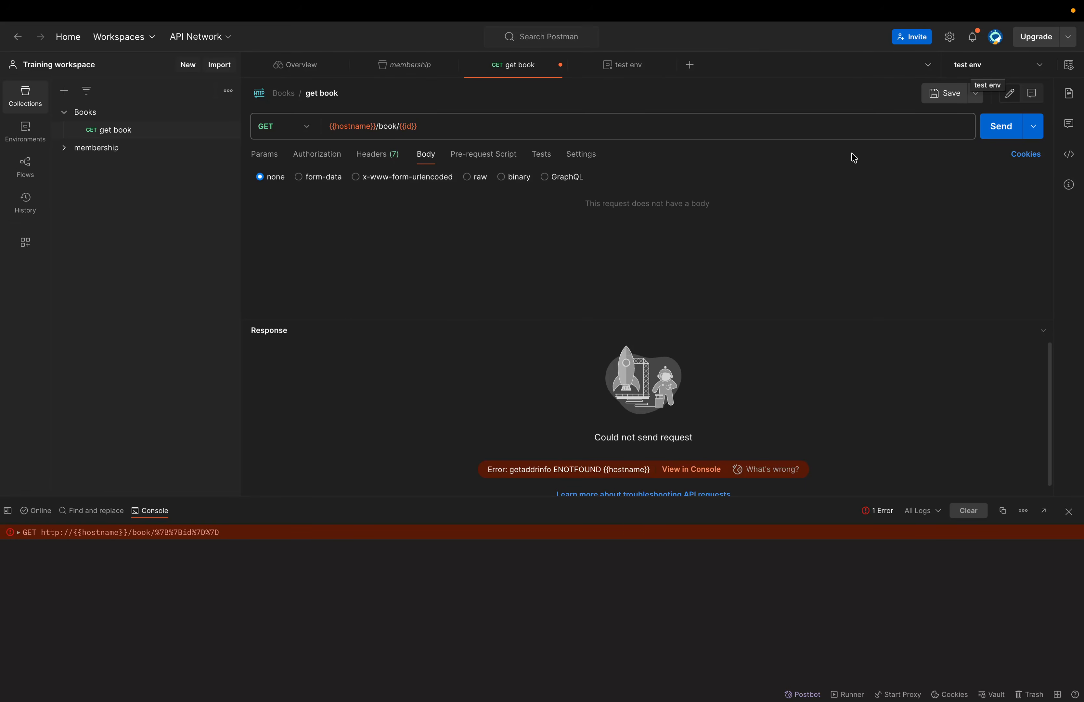
left_click(1002, 134)
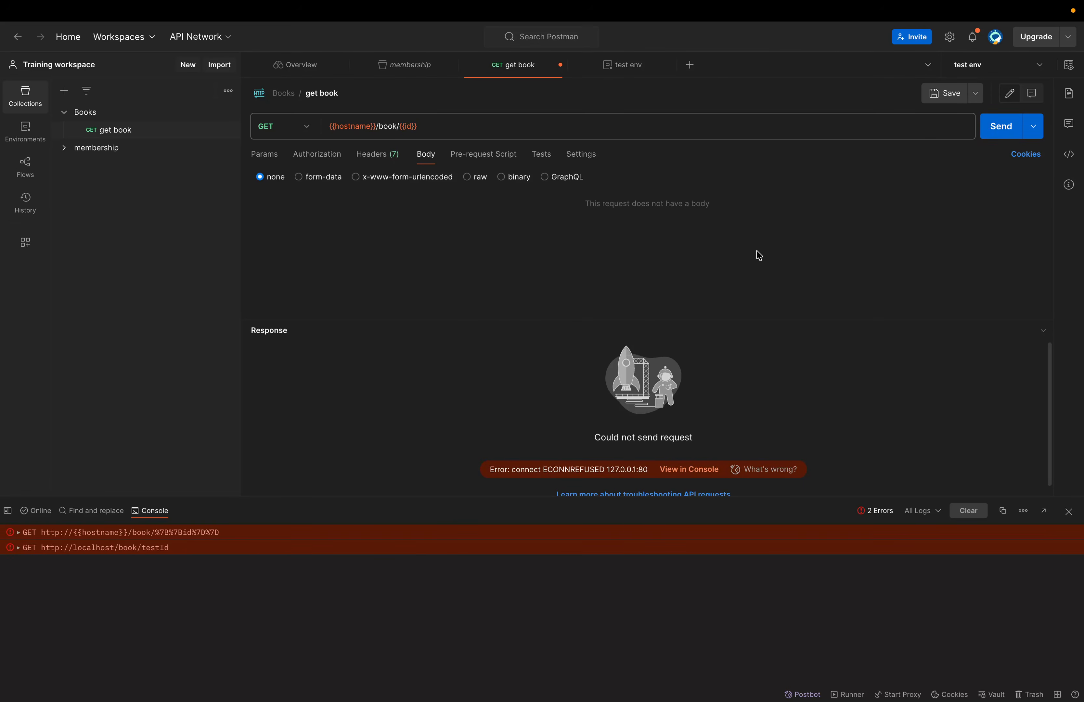
left_click_drag(74, 548, 173, 553)
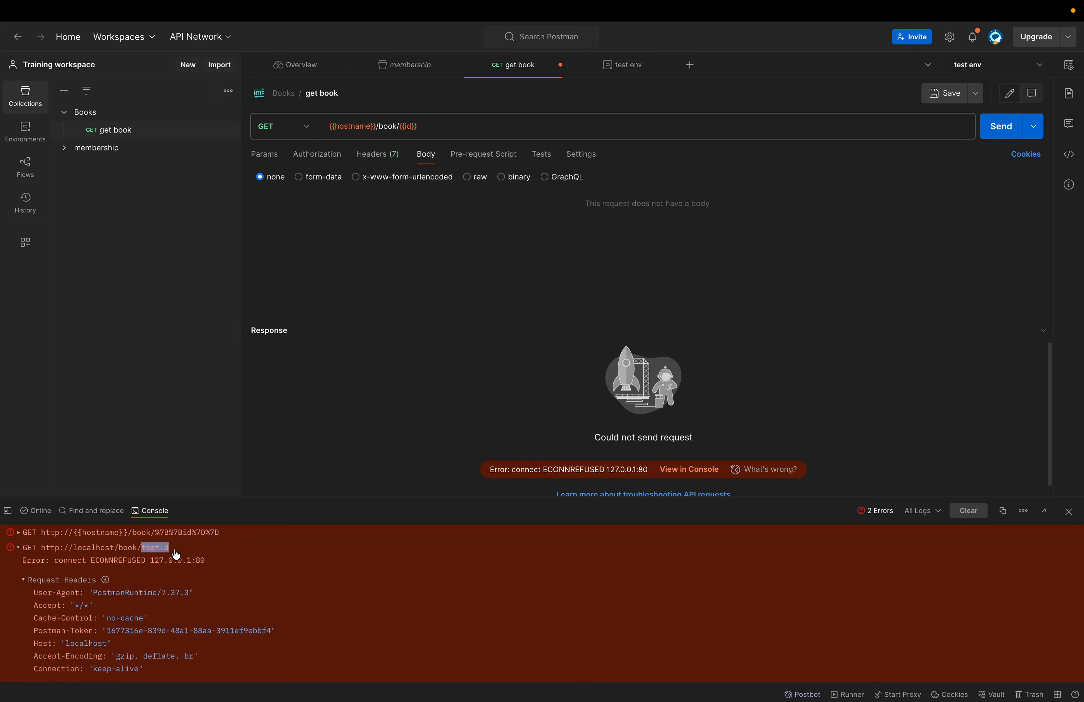
left_click(19, 551)
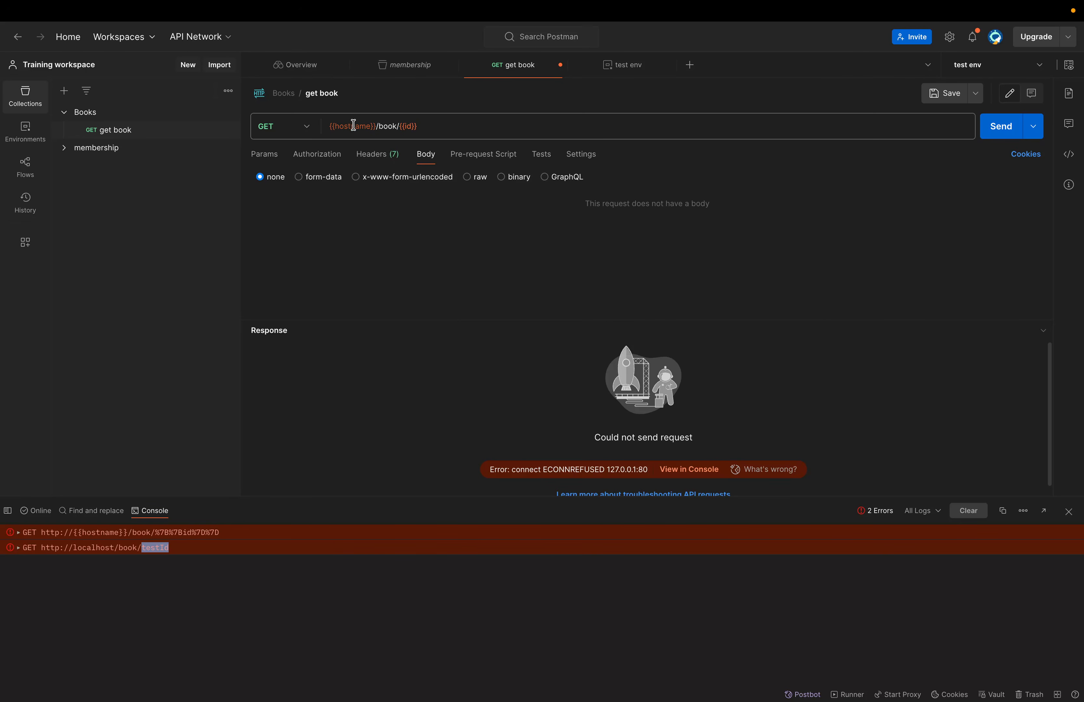
- Check the {{hostname}} value, then save the get book request to Books
mouse_move(354, 126)
key("ctrl+s")
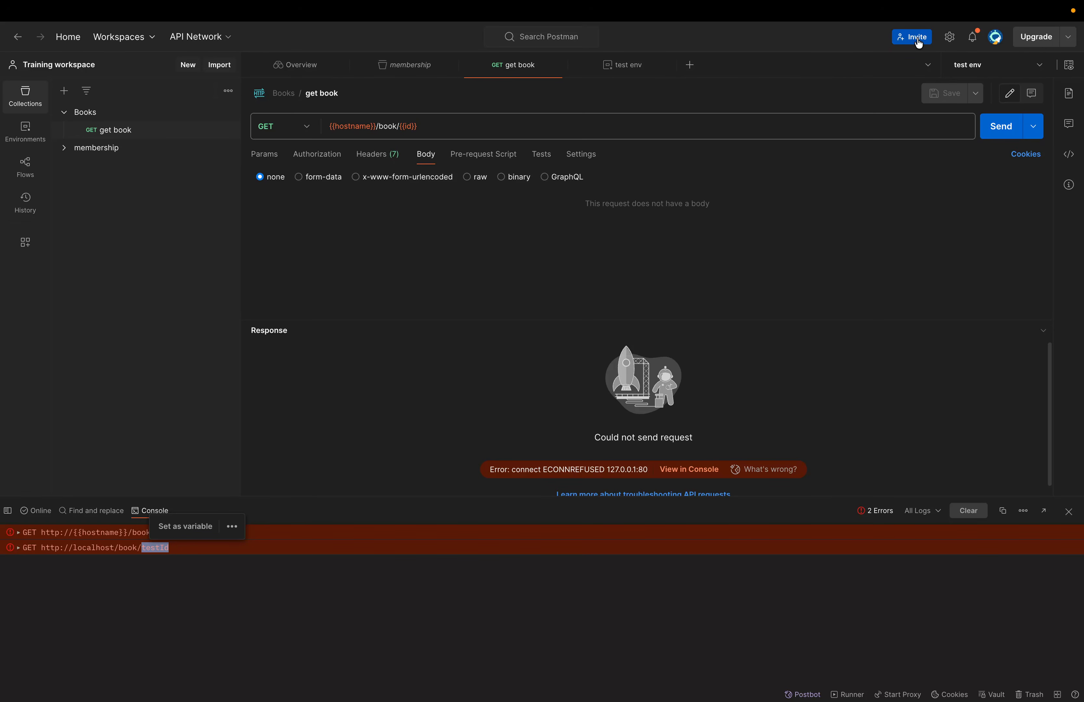
left_click(933, 41)
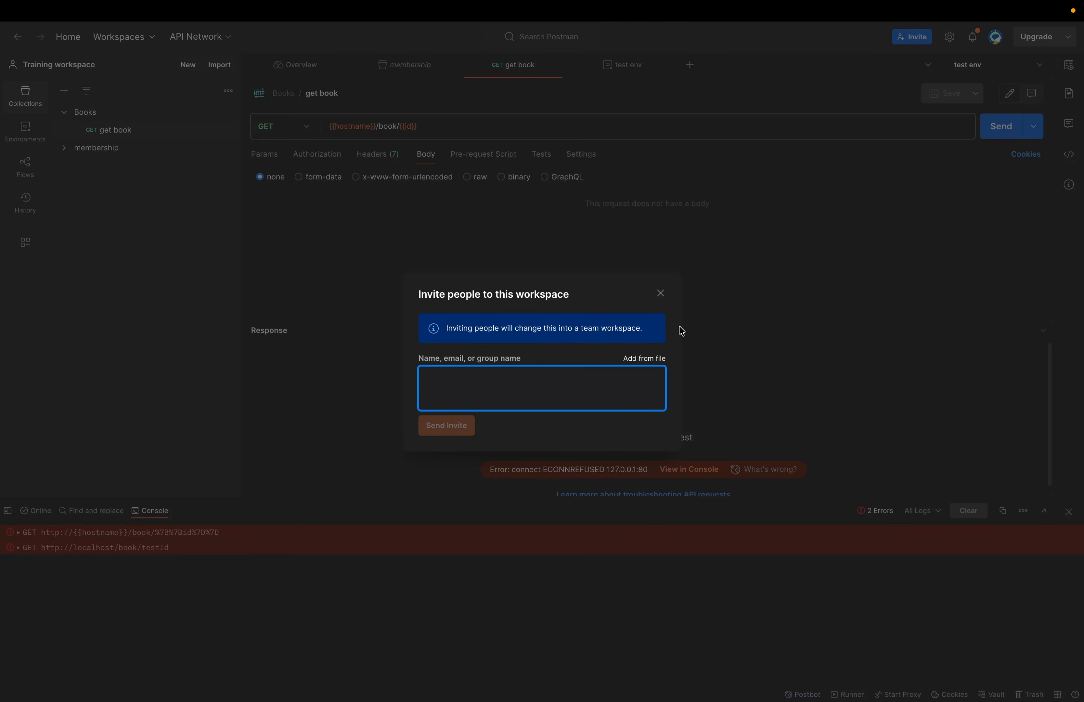
left_click(660, 294)
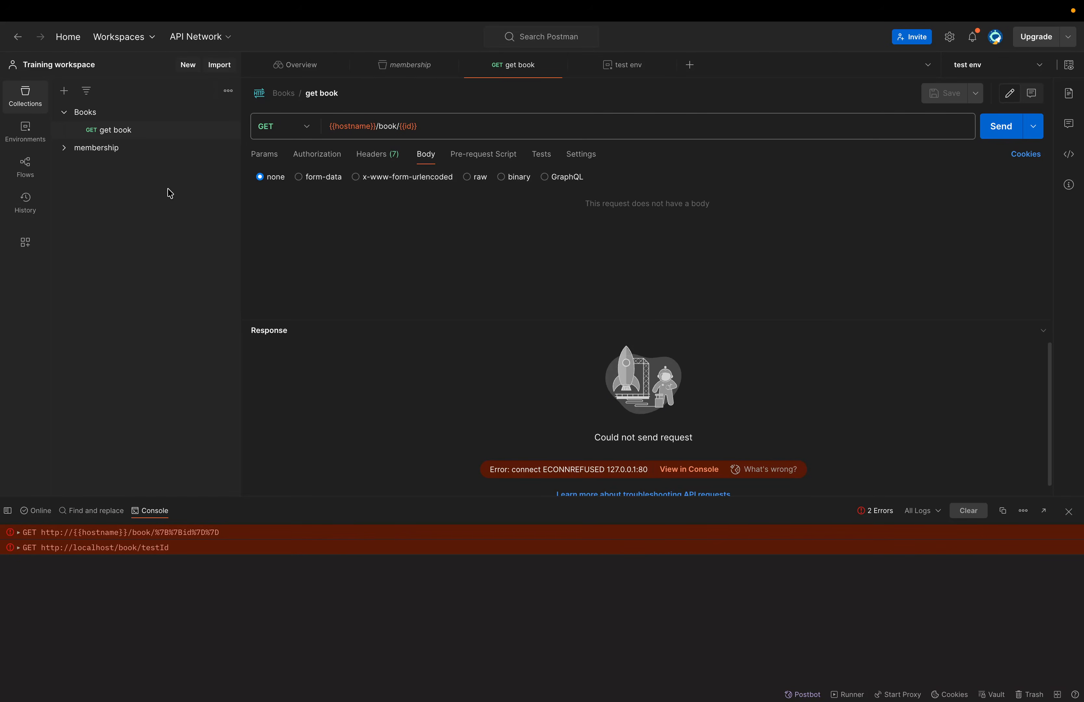
left_click(115, 133)
- Open the Code panel to view get book as the cURL snippet for localhost/book/testId
left_click(1069, 154)
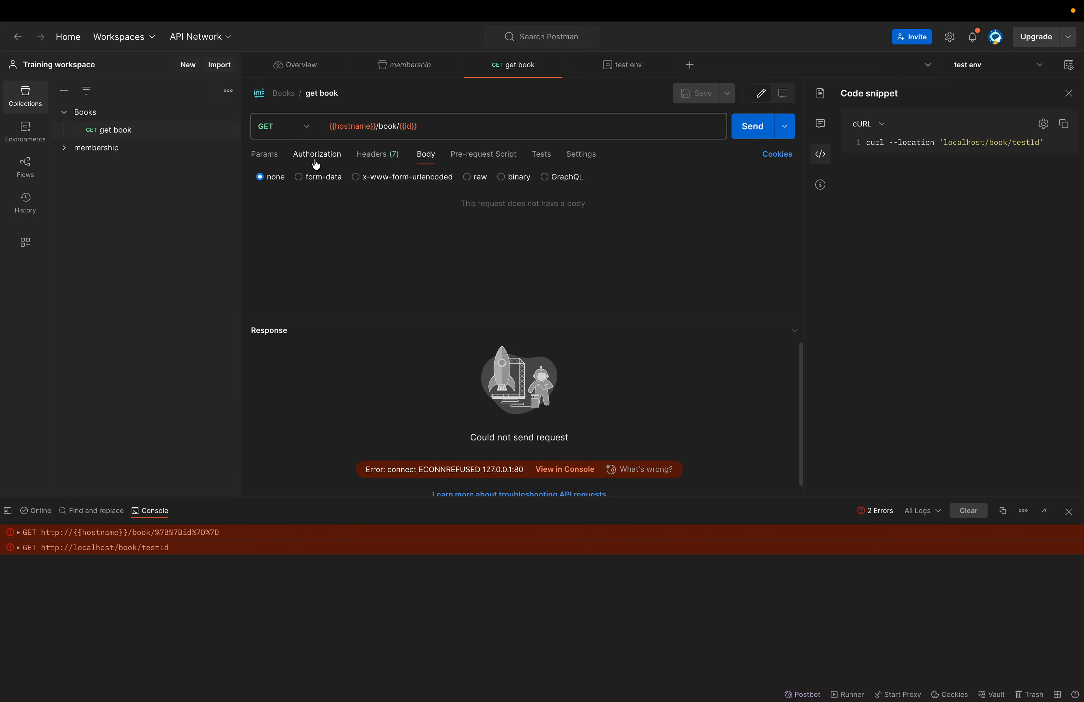
- Add an Authorization header with value 'Bearer token', save, and check it in the cURL snippet
left_click(365, 157)
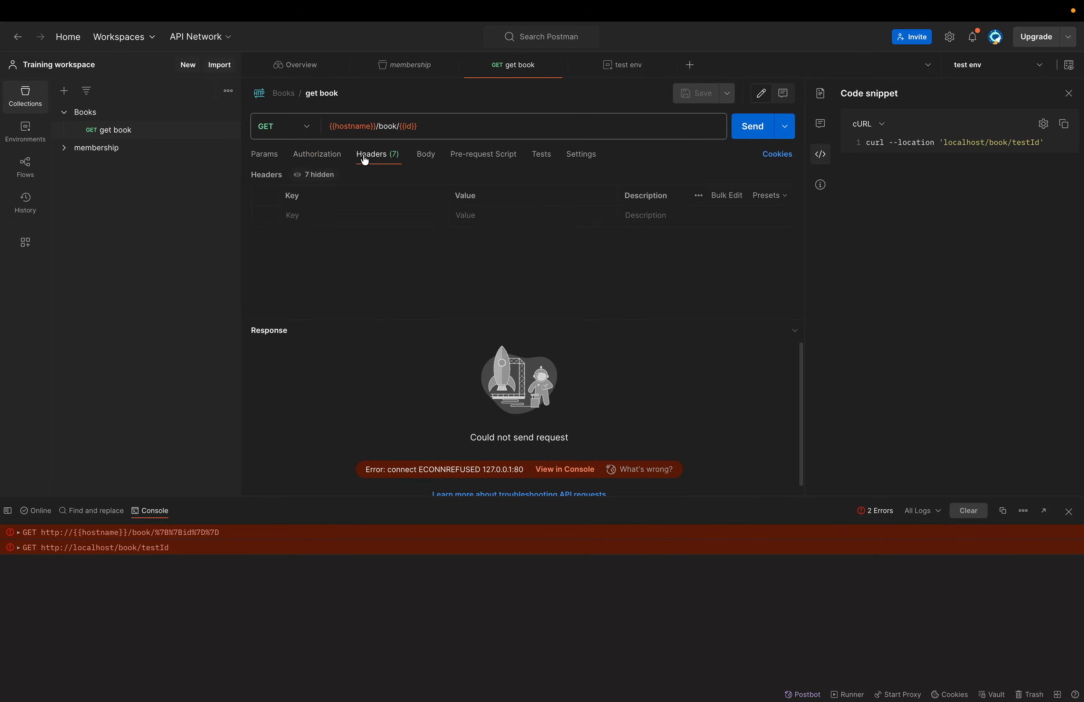
left_click(339, 215)
type("u")
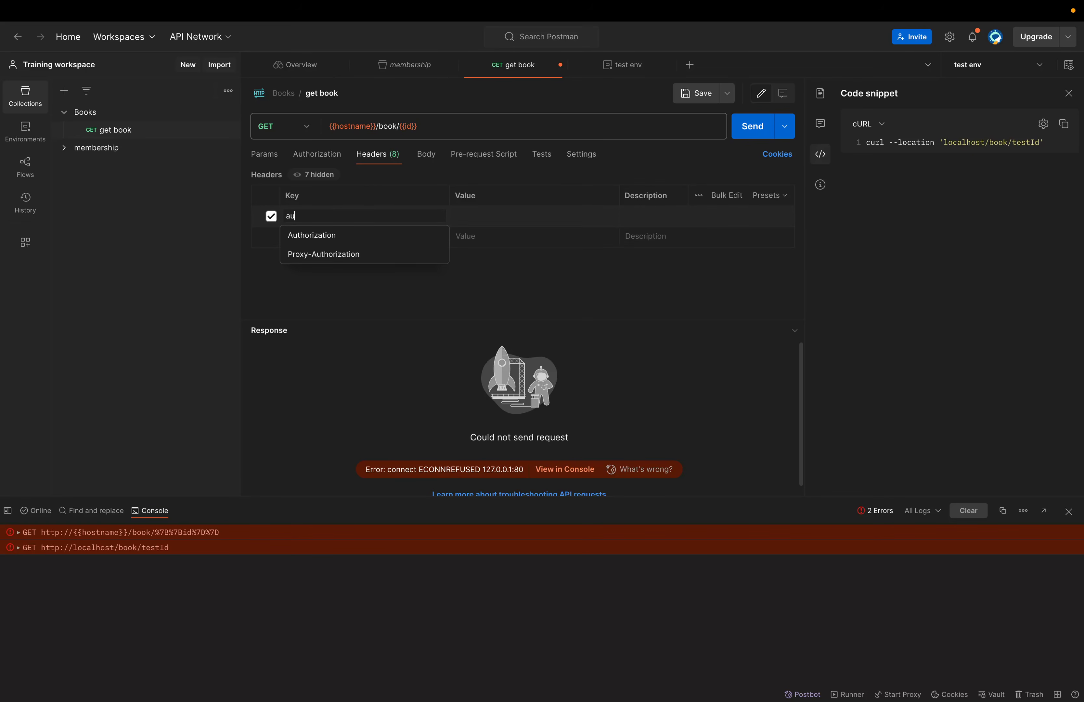
left_click(361, 234)
left_click(481, 215)
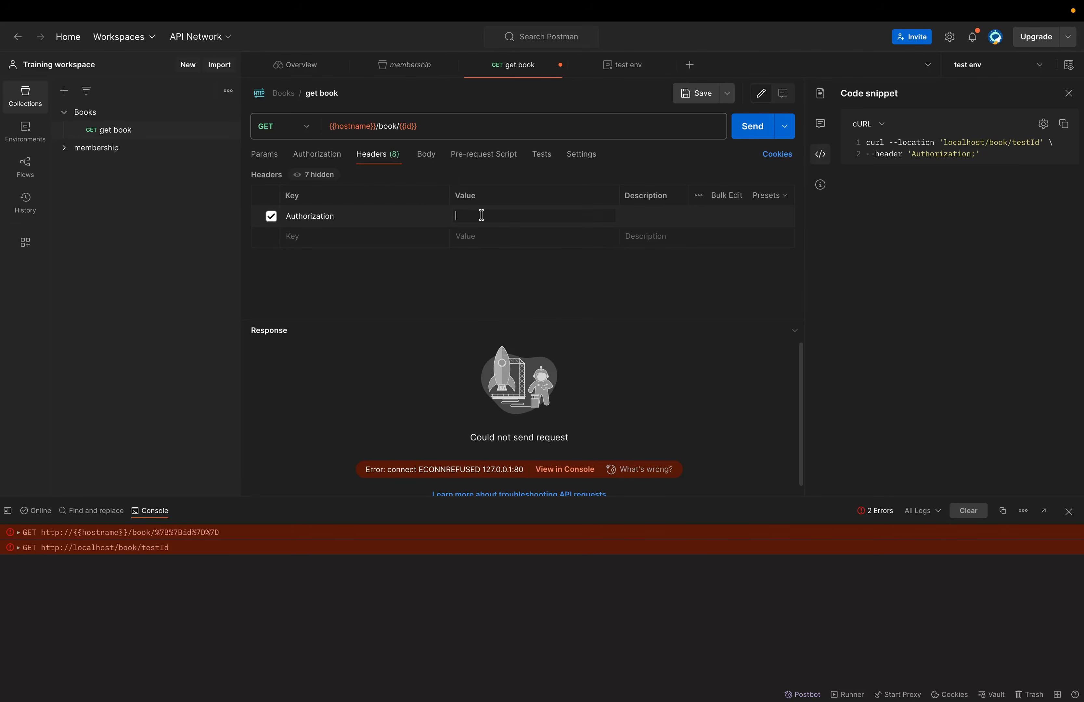
type("bea")
key("BackSpace")
key("BackSpace")
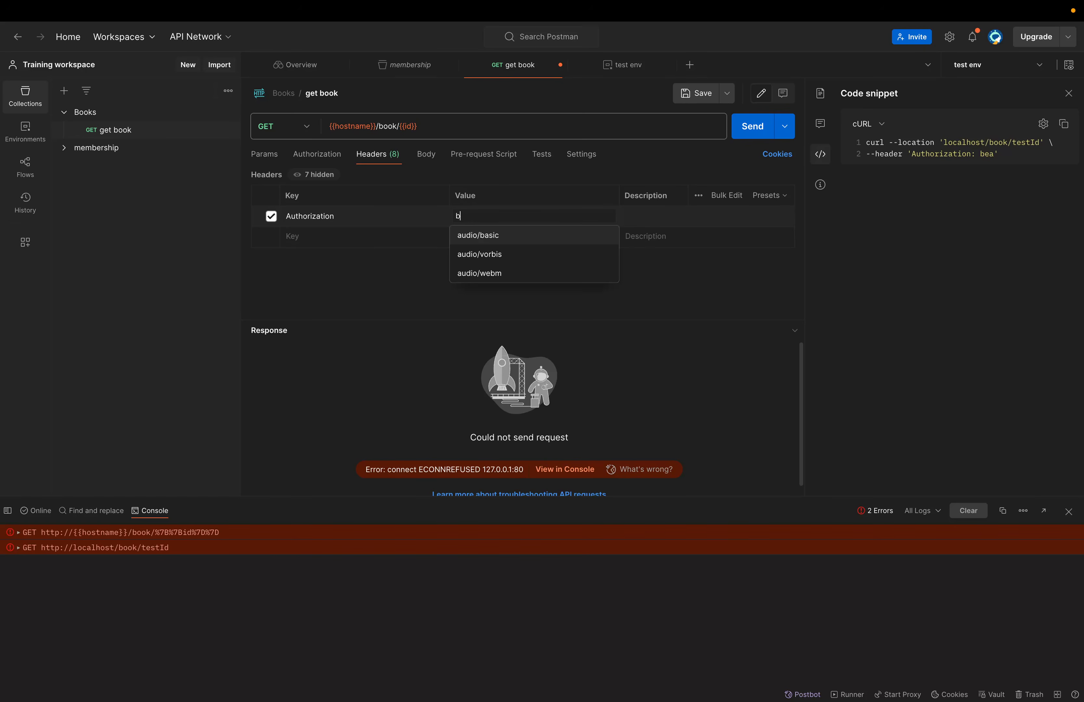
key("BackSpace")
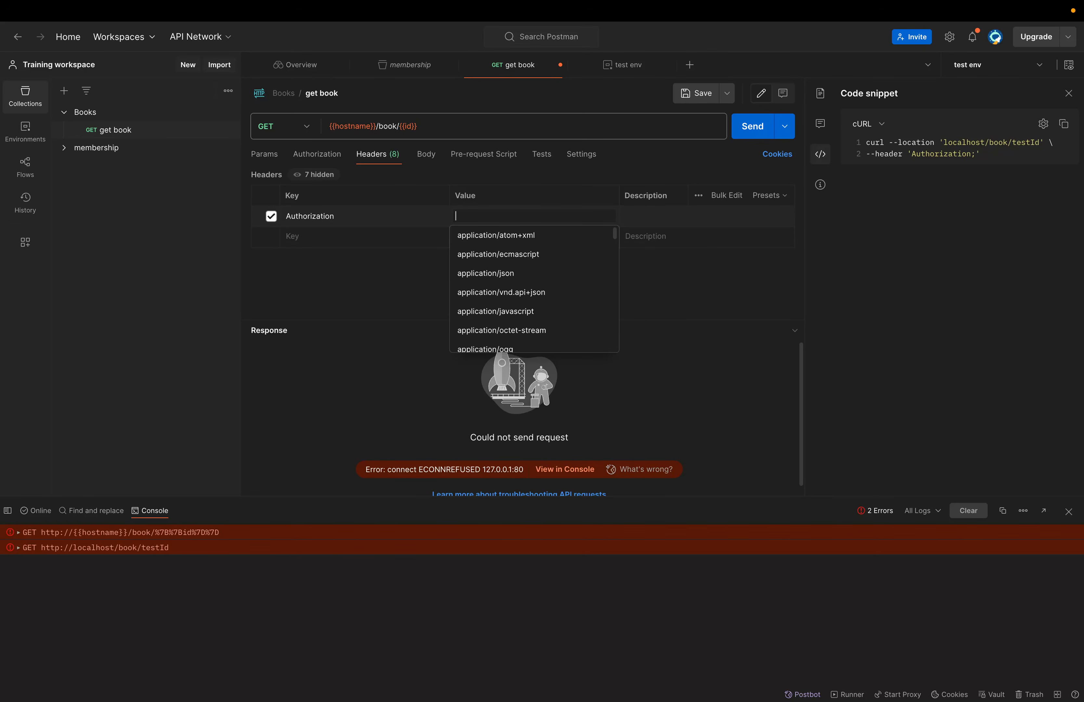
type("Bearer")
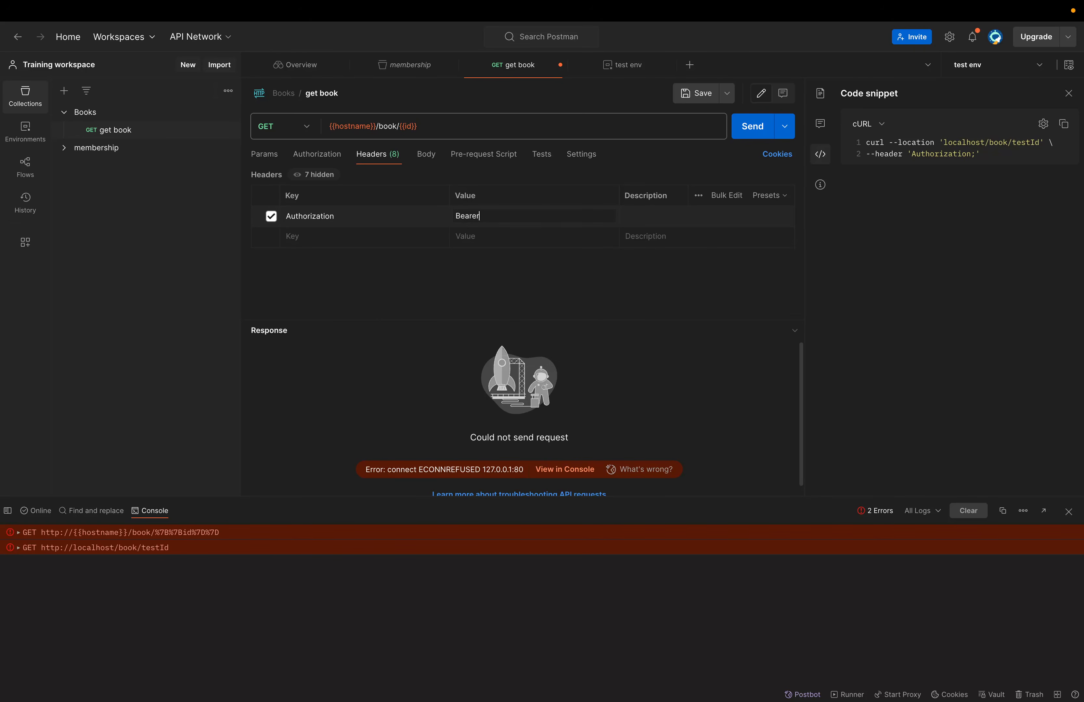
type(" token")
key("ctrl+s")
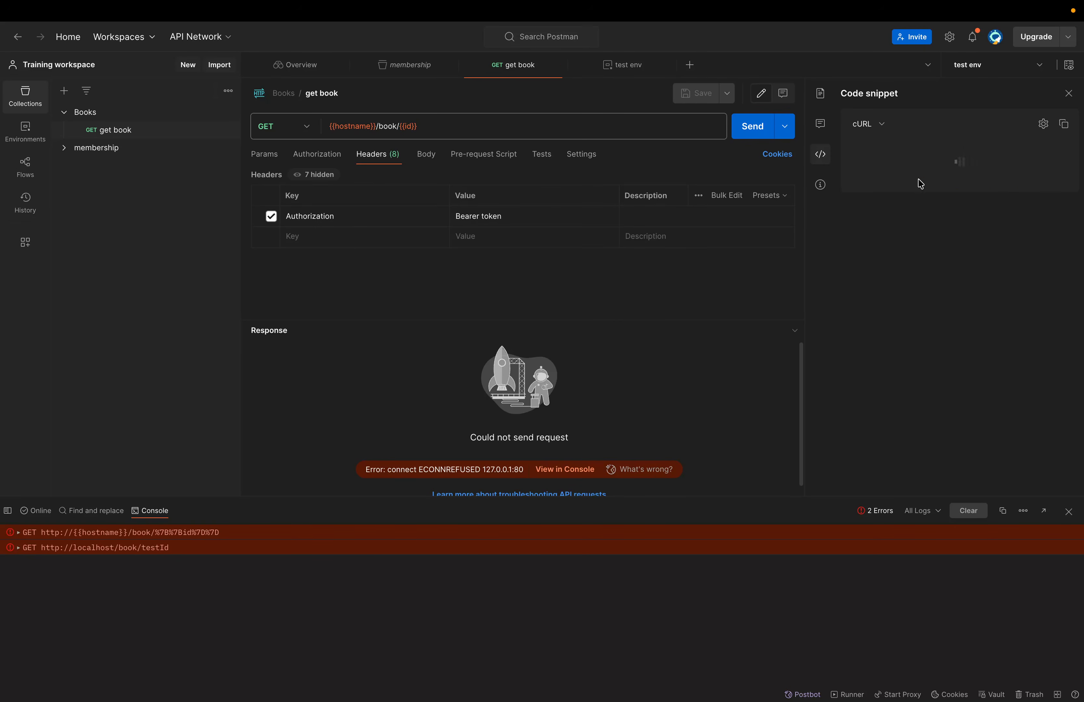
left_click_drag(870, 154, 1046, 155)
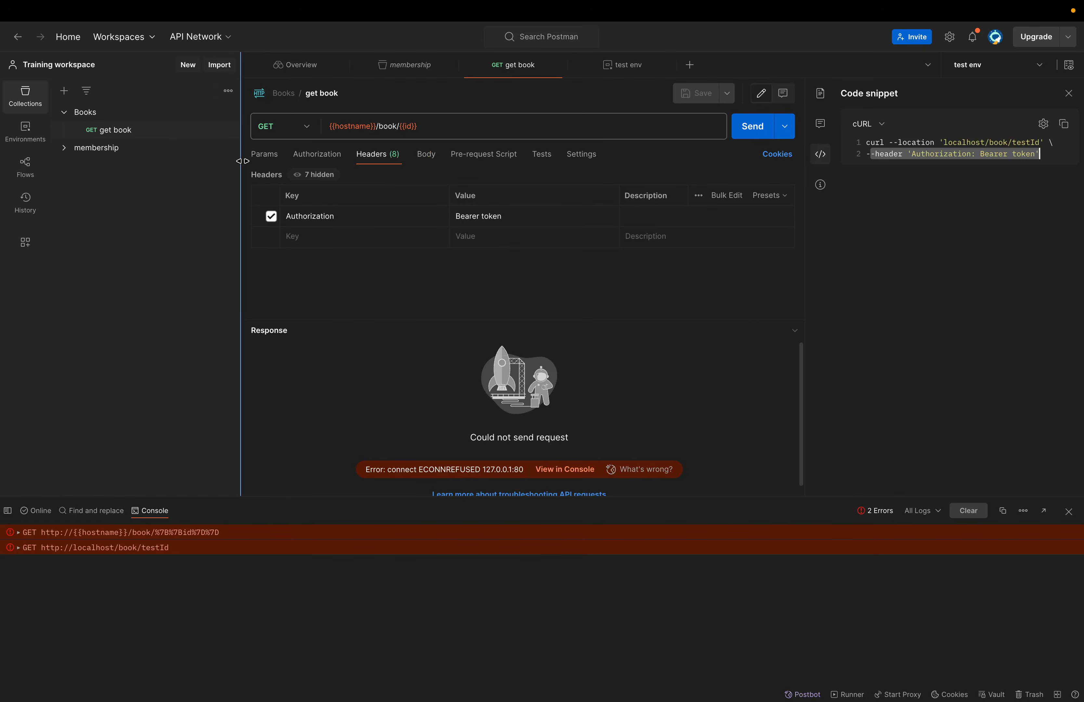
left_click(264, 155)
- Enter query parameter 'key' with value 'val', confirm ?key=val in the snippet, save, and copy it
left_click(326, 212)
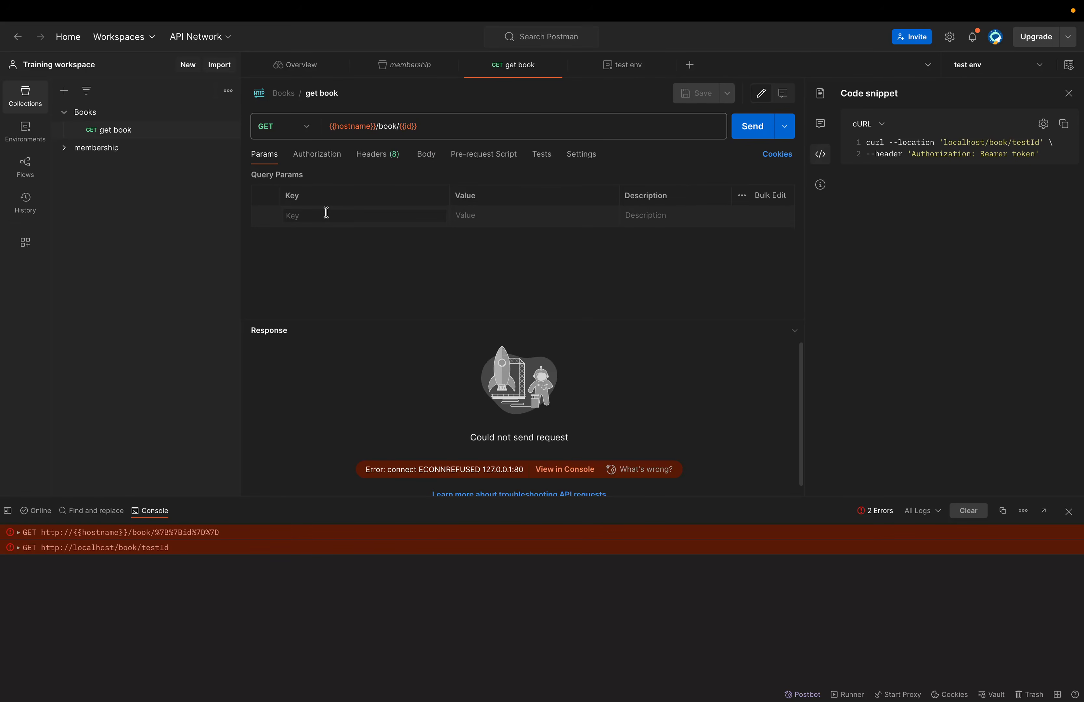
type("key")
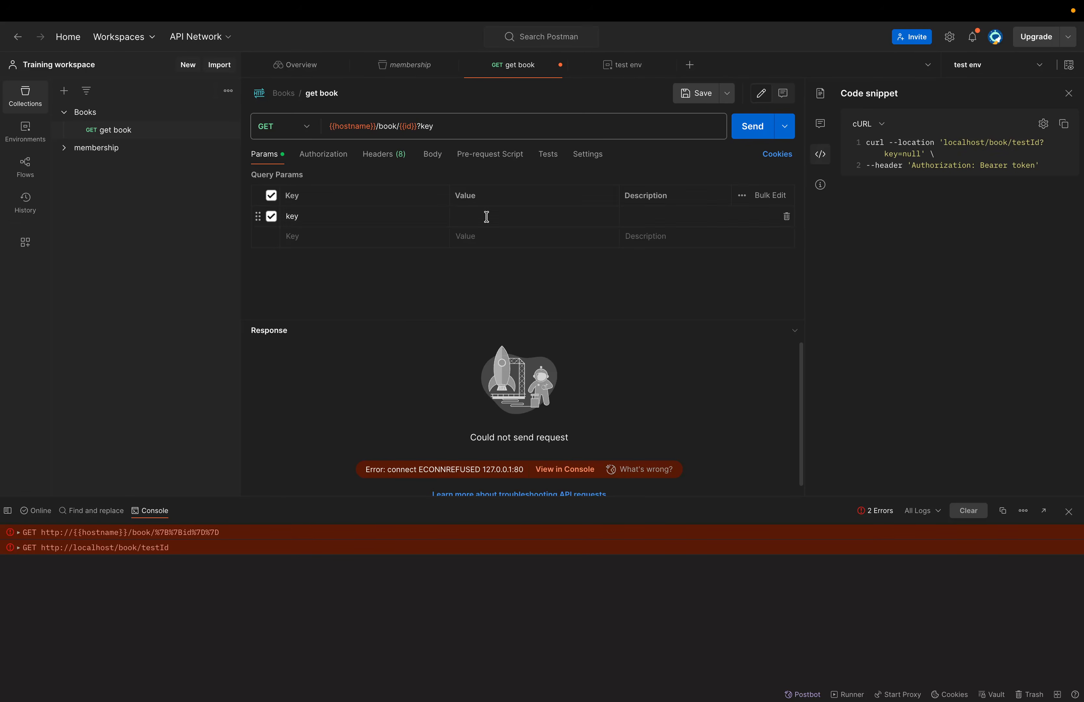
left_click(486, 217)
type("val")
left_click_drag(921, 154, 870, 154)
key("ctrl+s")
left_click(1064, 124)
left_click(1037, 67)
left_click(998, 94)
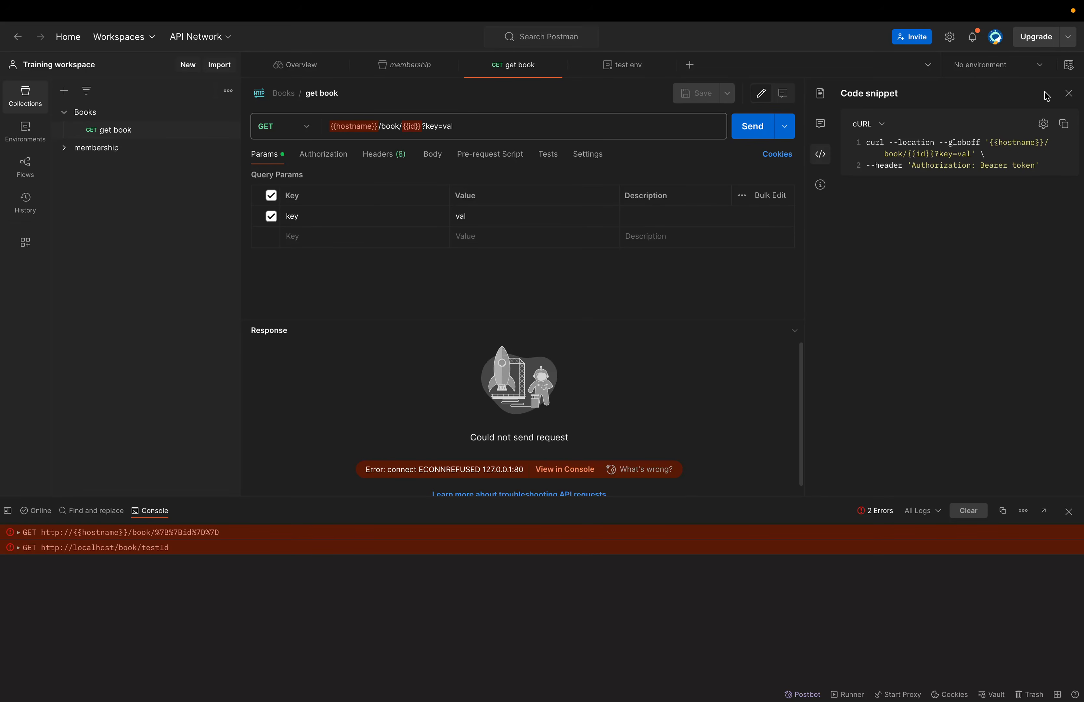
left_click(1040, 67)
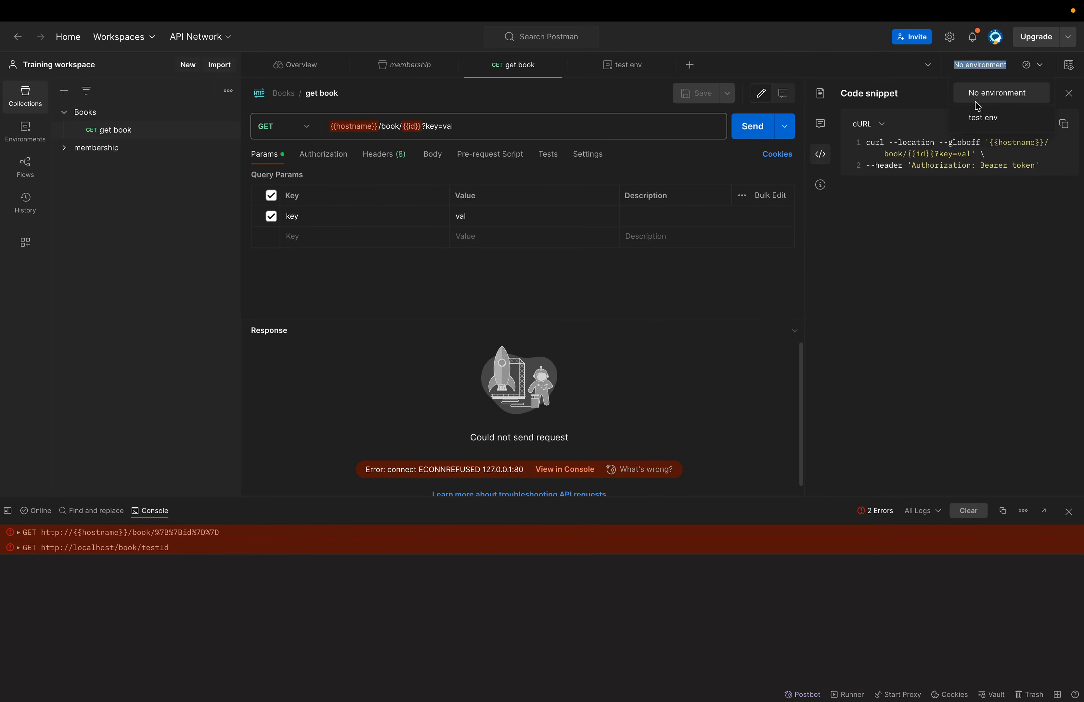
left_click(988, 120)
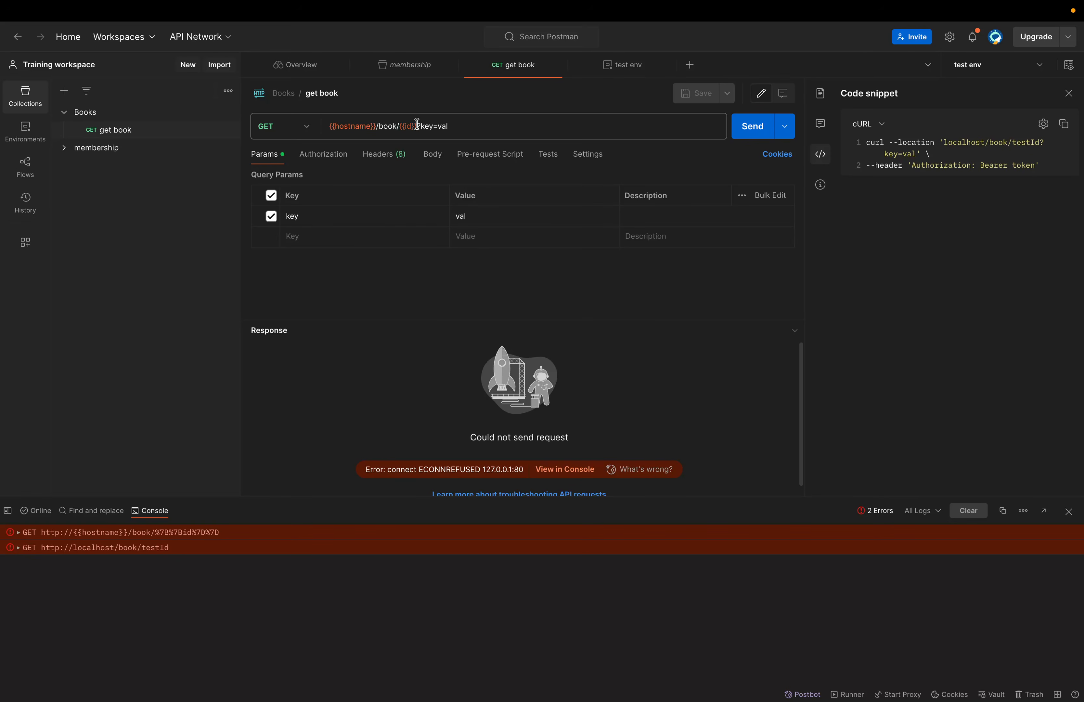
left_click_drag(478, 125, 293, 123)
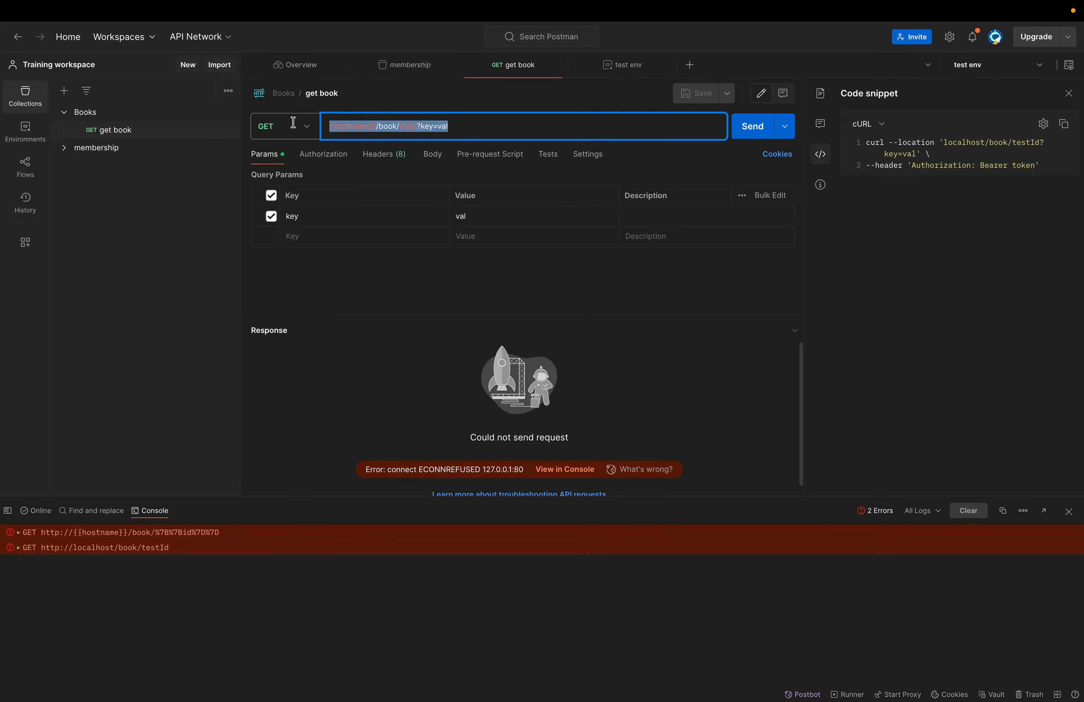
left_click(467, 124)
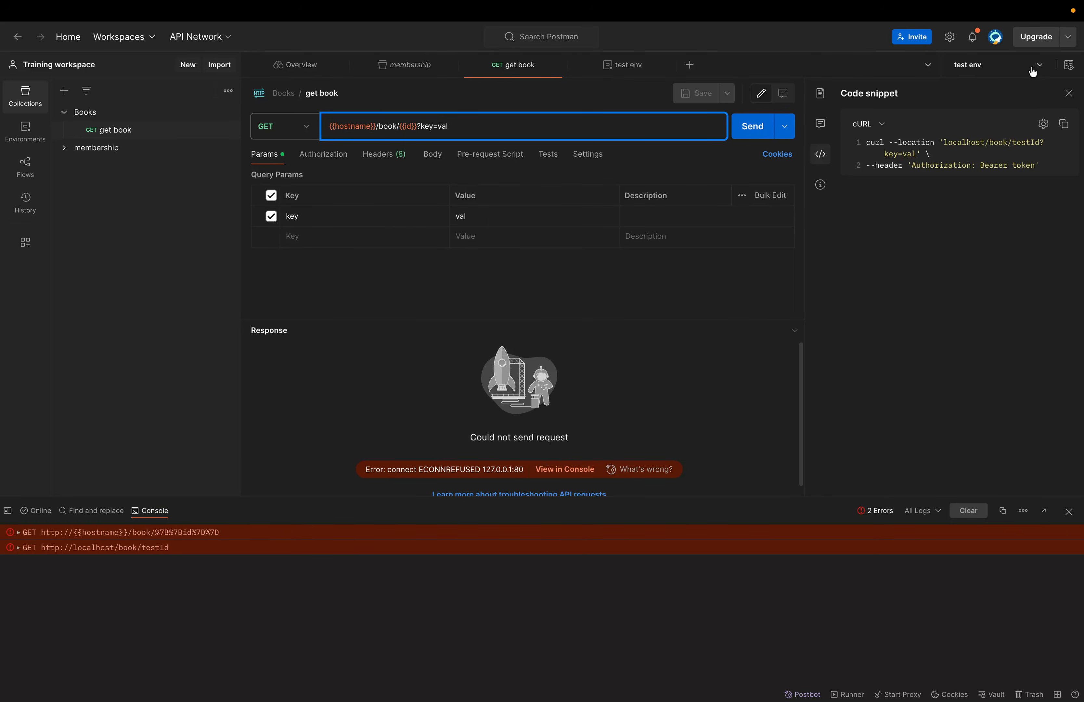
left_click(1040, 67)
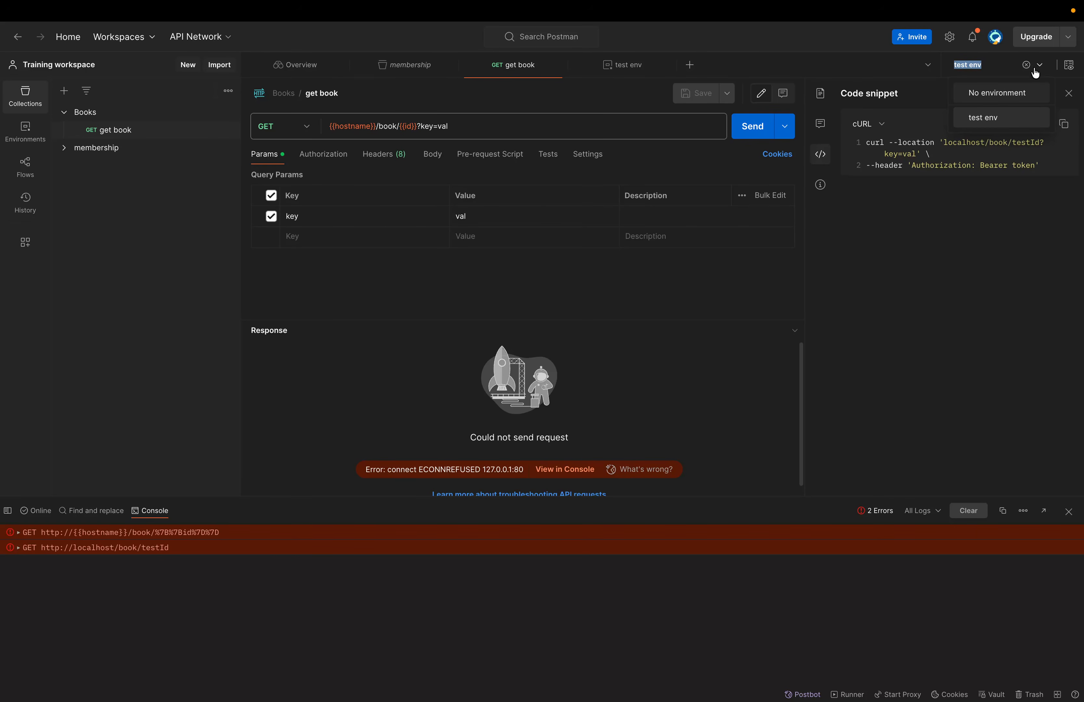
left_click(956, 219)
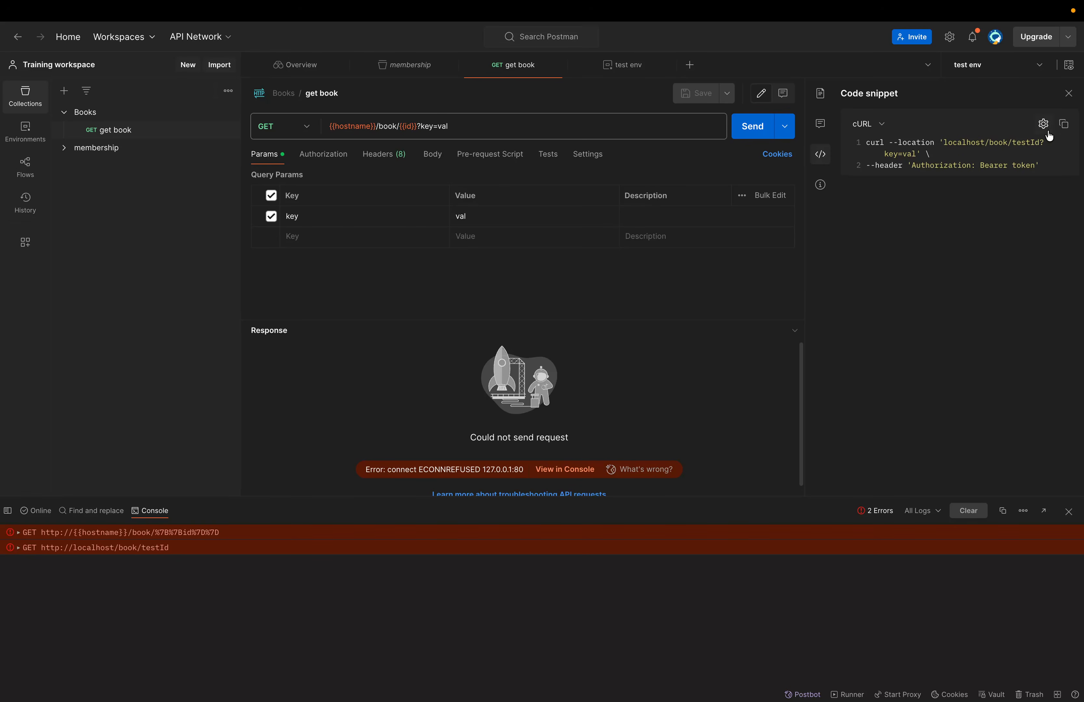
- Copy the cURL snippet and switch the snippet language to Java - OkHttp
left_click(1063, 125)
left_click(883, 128)
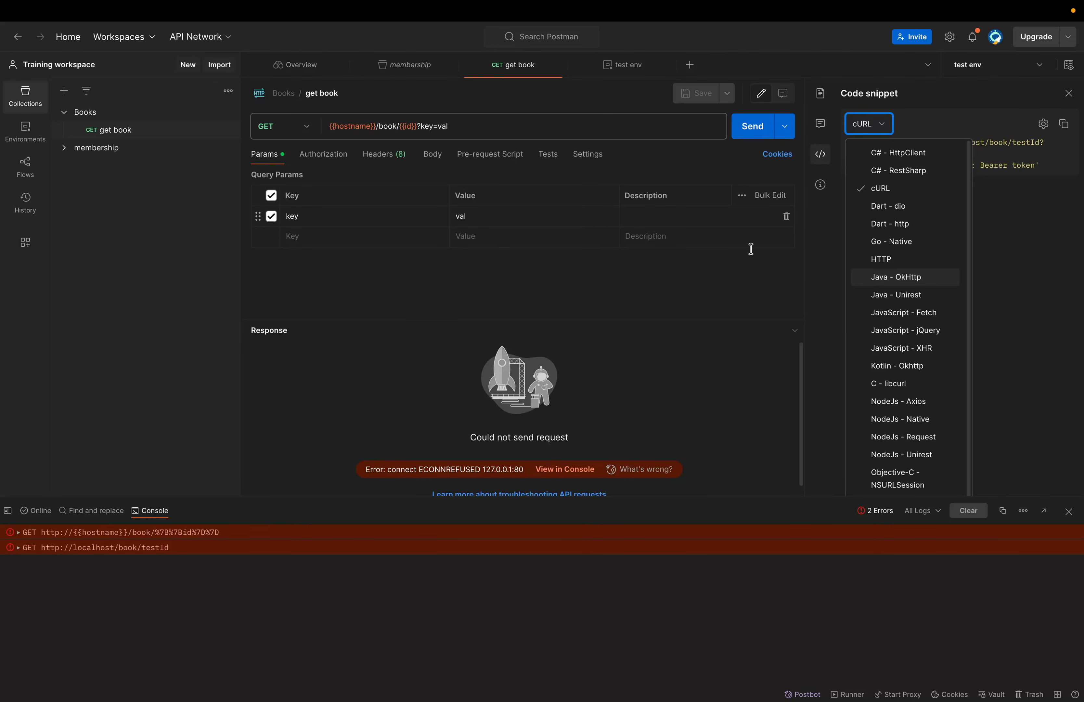
left_click(893, 283)
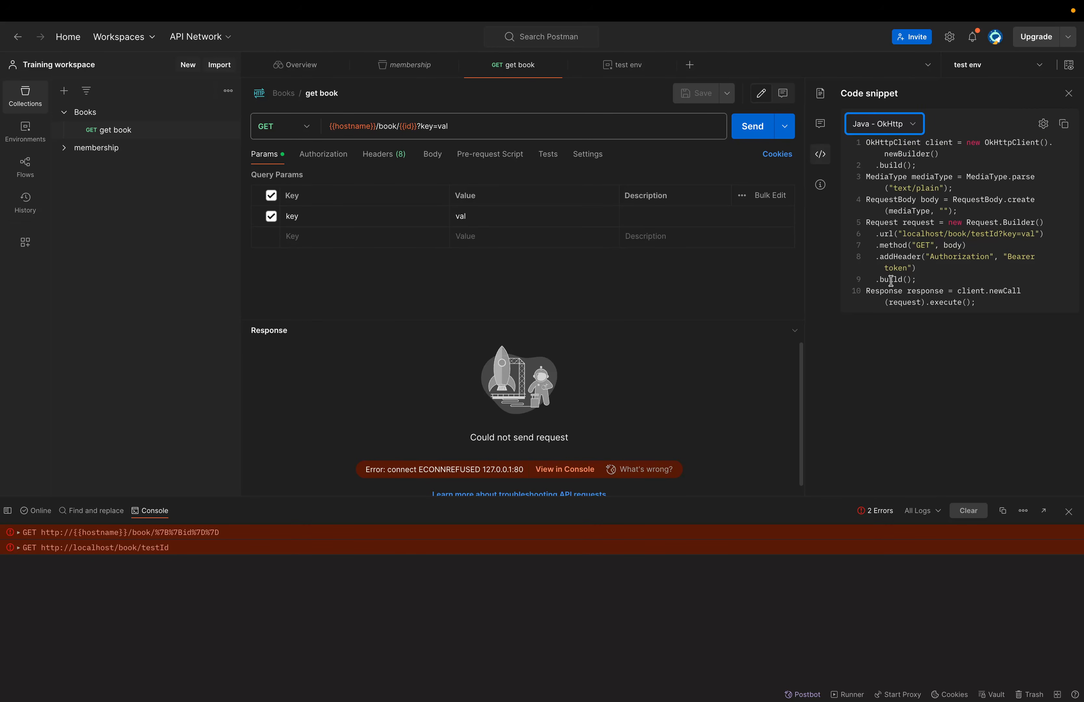
- Select and copy the entire Java - OkHttp snippet
left_click_drag(867, 143, 1011, 308)
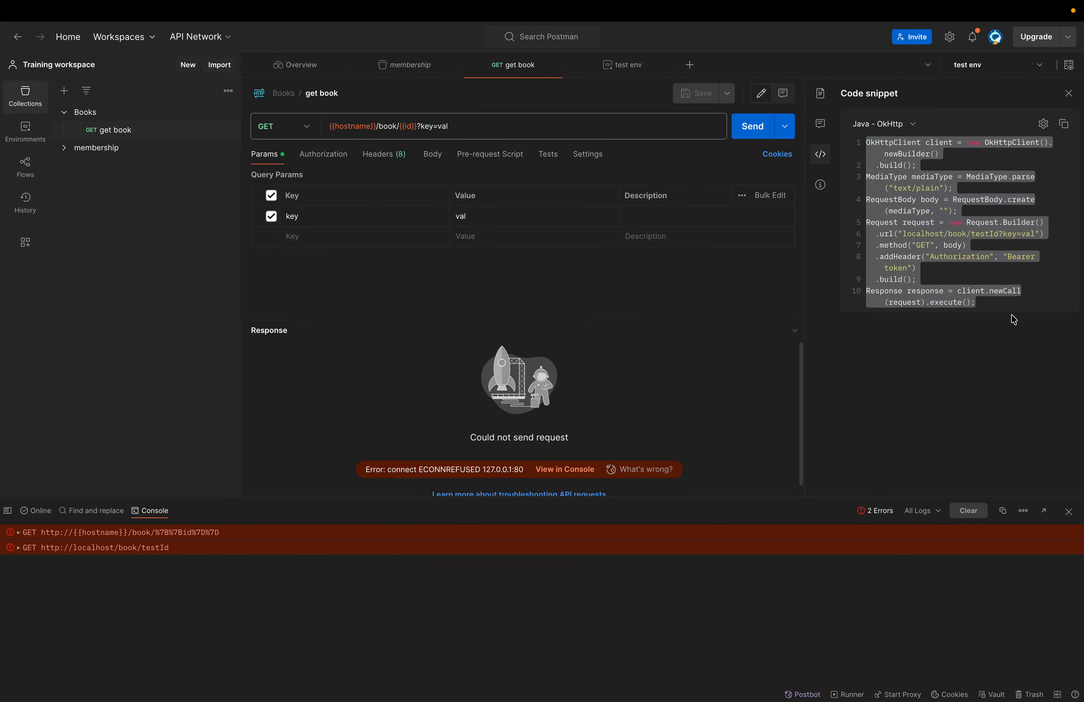
left_click(1068, 128)
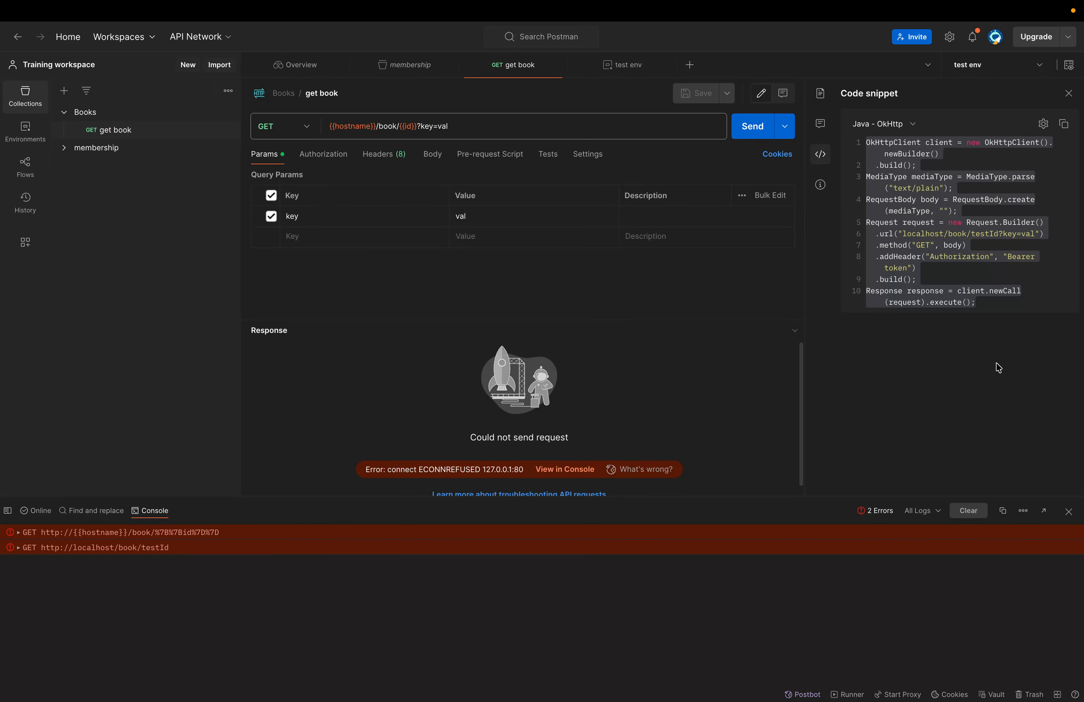
left_click(969, 270)
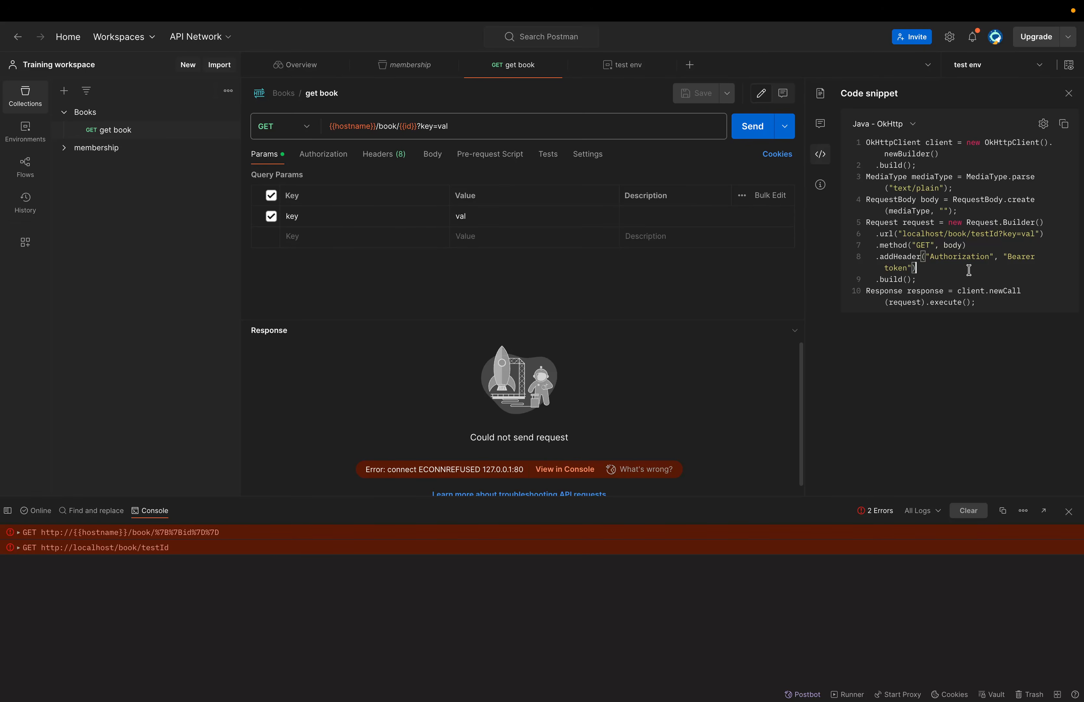
- Switch the snippet language to PHP - cURL and select the generated PHP code
left_click(912, 125)
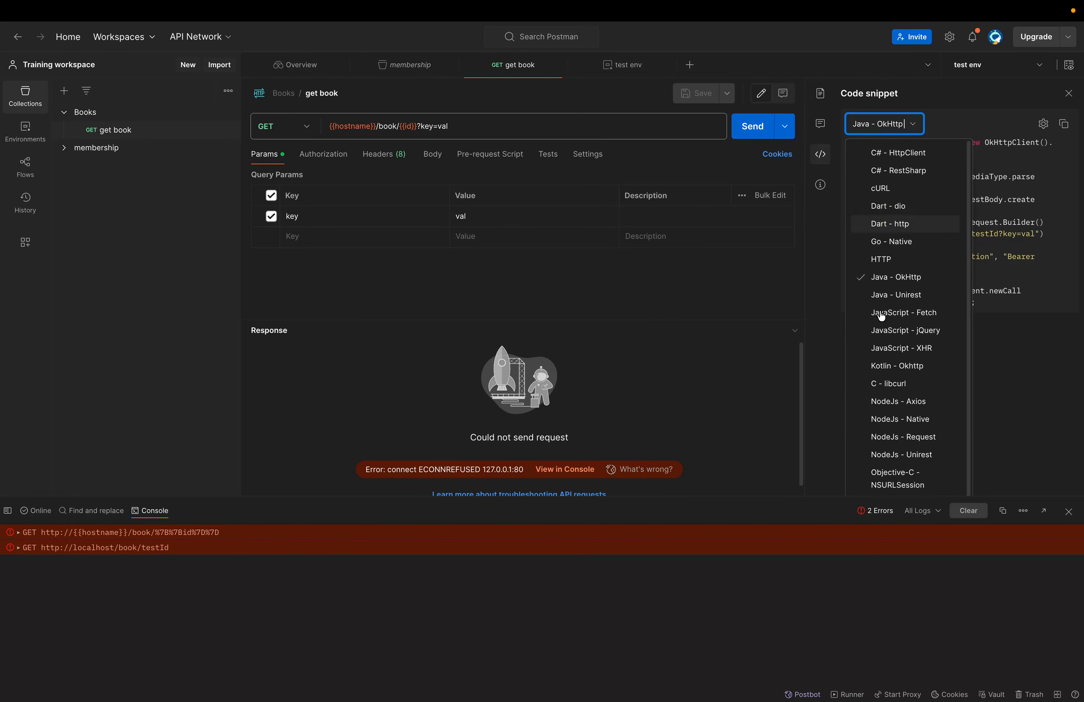
scroll(882, 435, "down", 2)
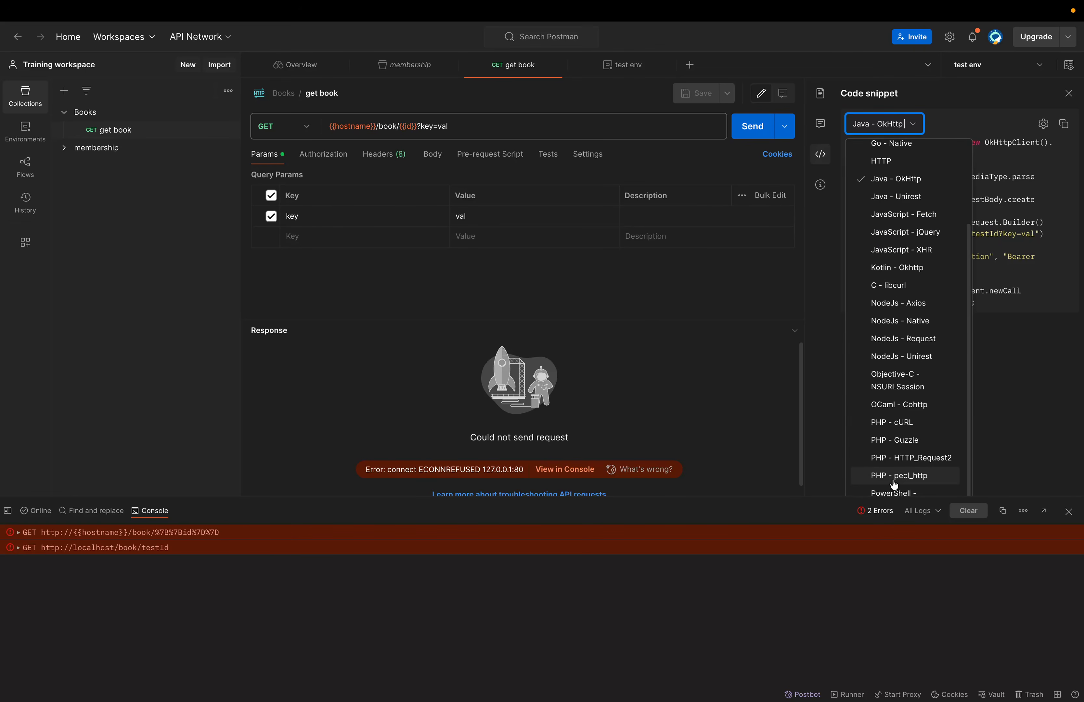
left_click(889, 422)
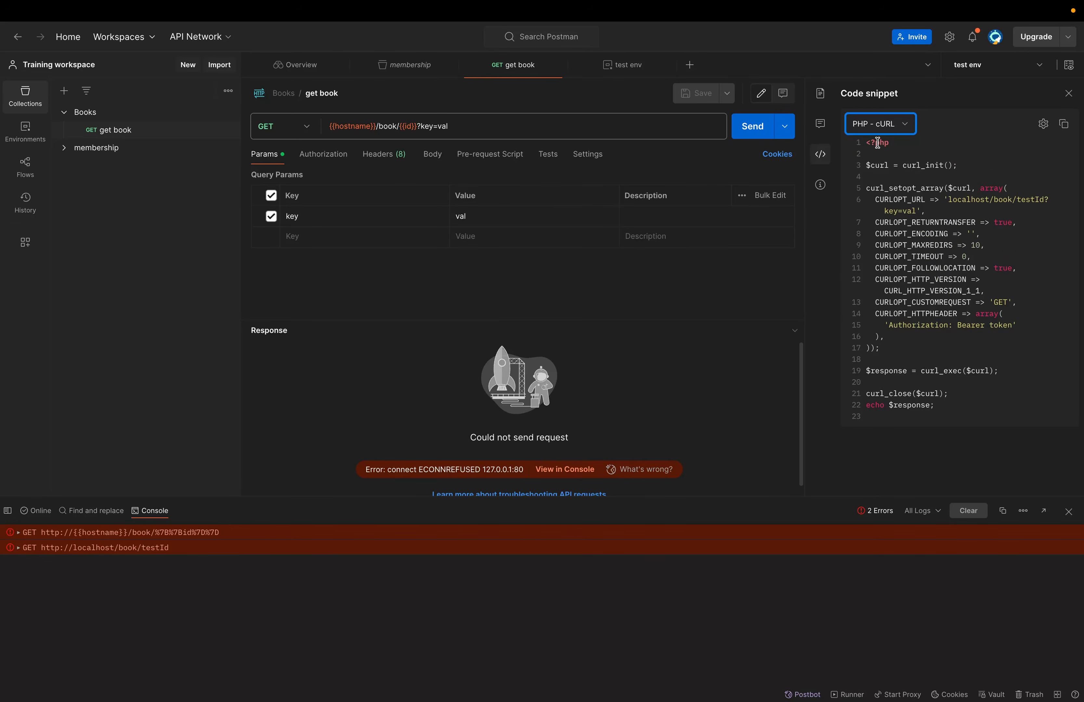
left_click_drag(866, 142, 866, 177)
left_click(925, 428, "shift")
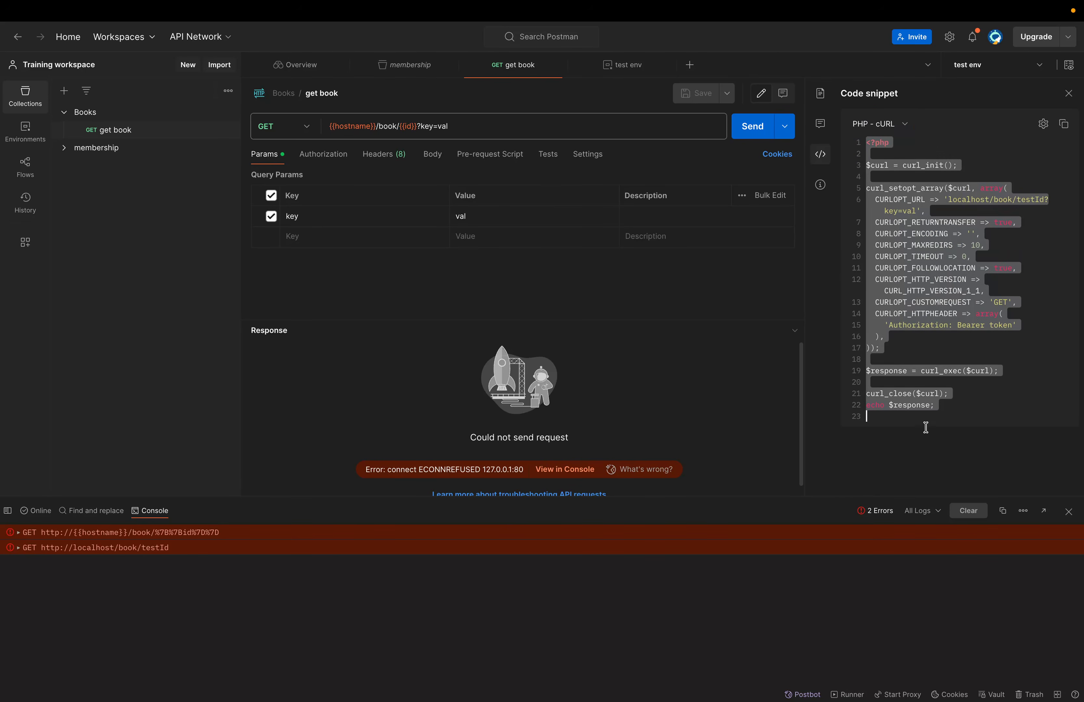
left_click(938, 382)
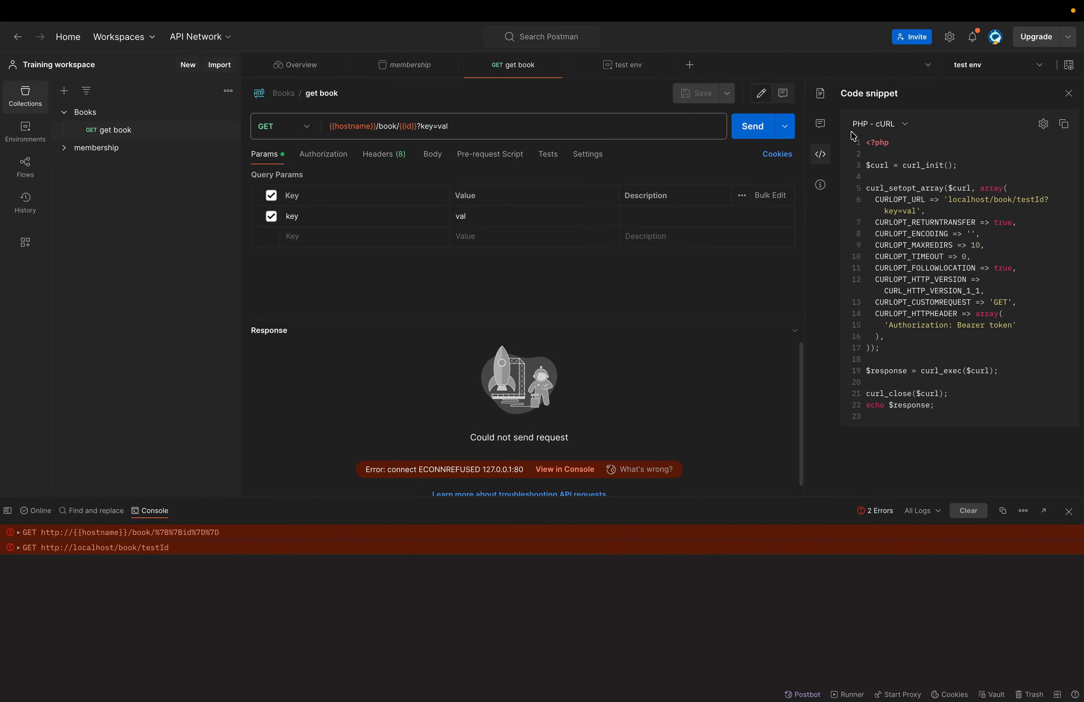